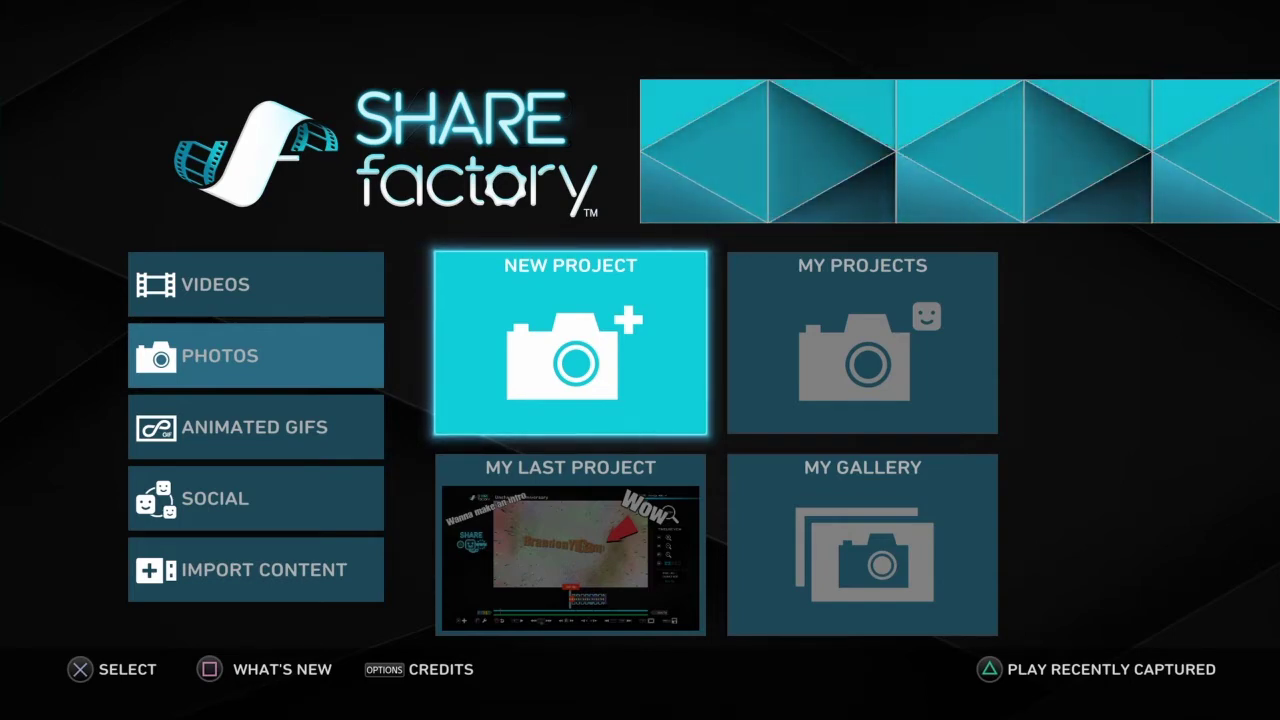
- Start a new single-frame photo project with The Last of Us theme
{"action": "key", "text": "Left"}
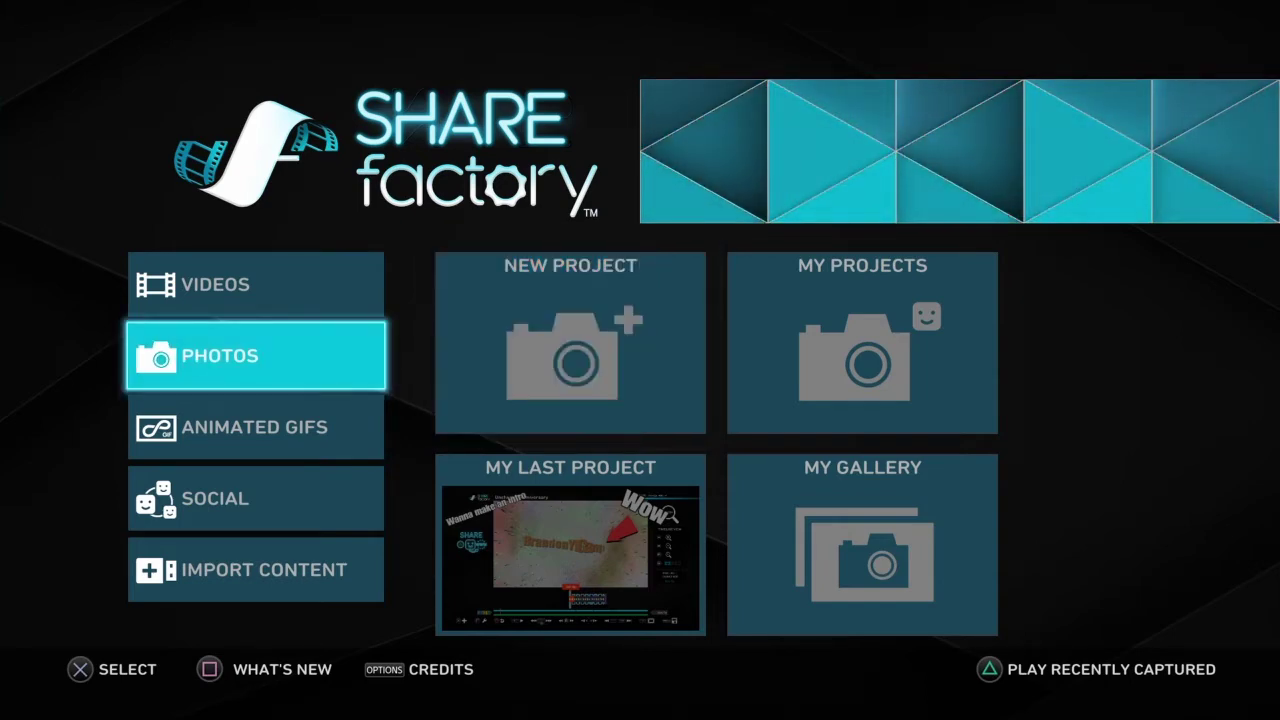
{"action": "key", "text": "Down"}
{"action": "key", "text": "Down"}
{"action": "key", "text": "Down"}
{"action": "key", "text": "Up"}
{"action": "key", "text": "Up"}
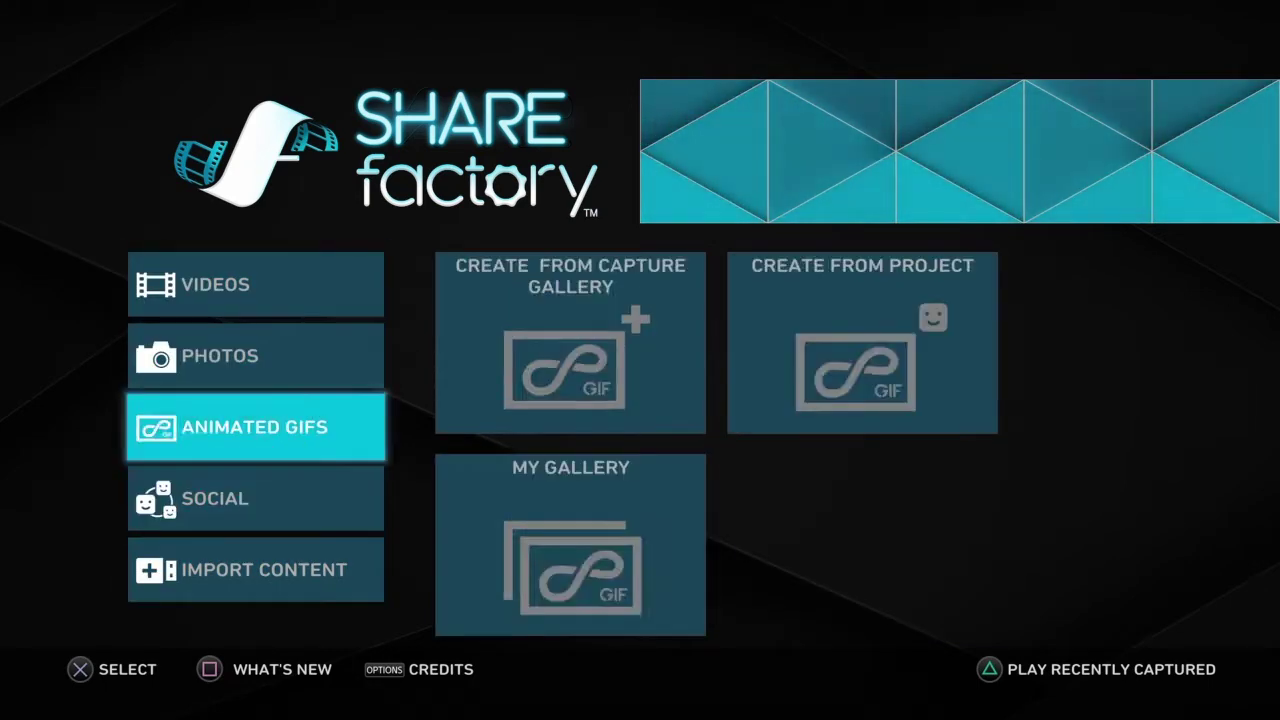
{"action": "key", "text": "Up"}
{"action": "key", "text": "Right"}
{"action": "key", "text": "Return"}
{"action": "key", "text": "Down"}
{"action": "key", "text": "Down"}
{"action": "key", "text": "Return"}
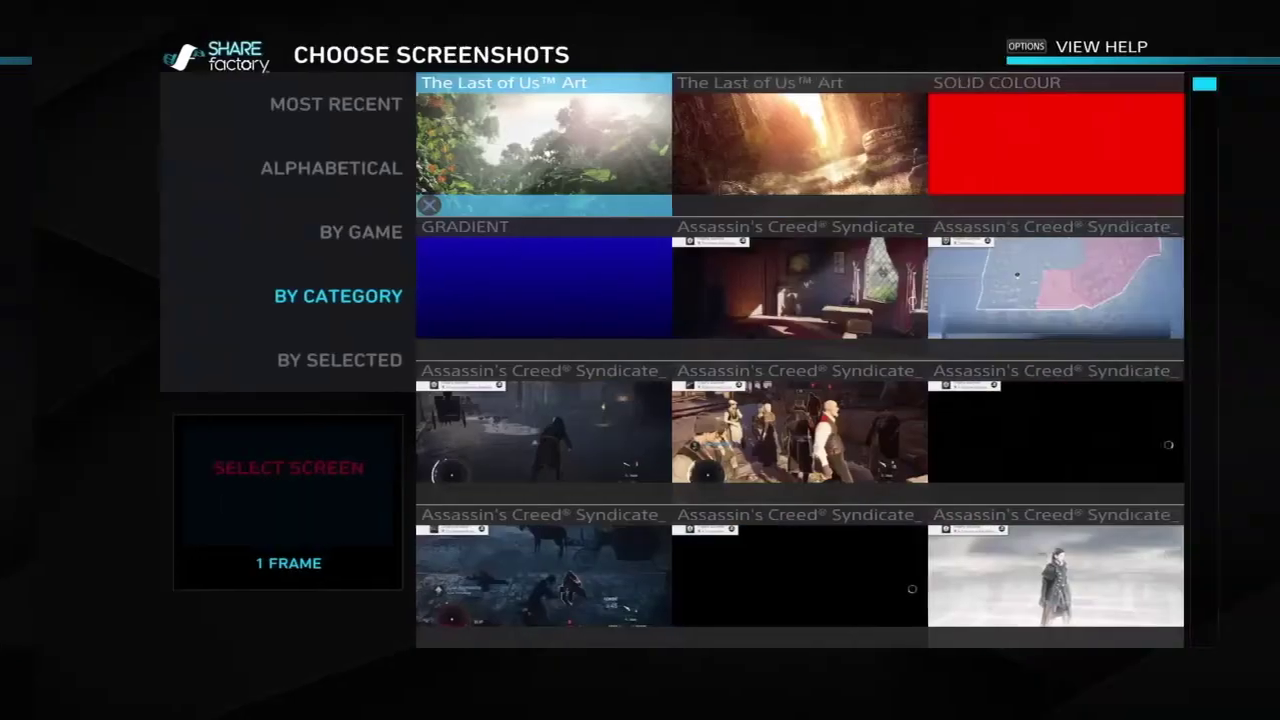
- Browse the captured game screenshots sorted by category for a suitable picture
{"action": "key", "text": "Down"}
{"action": "key", "text": "Down"}
{"action": "key", "text": "Down"}
{"action": "key", "text": "Down"}
{"action": "key", "text": "Down"}
{"action": "key", "text": "Down"}
{"action": "key", "text": "Down"}
{"action": "key", "text": "Down"}
{"action": "key", "text": "Down"}
{"action": "key", "text": "Down"}
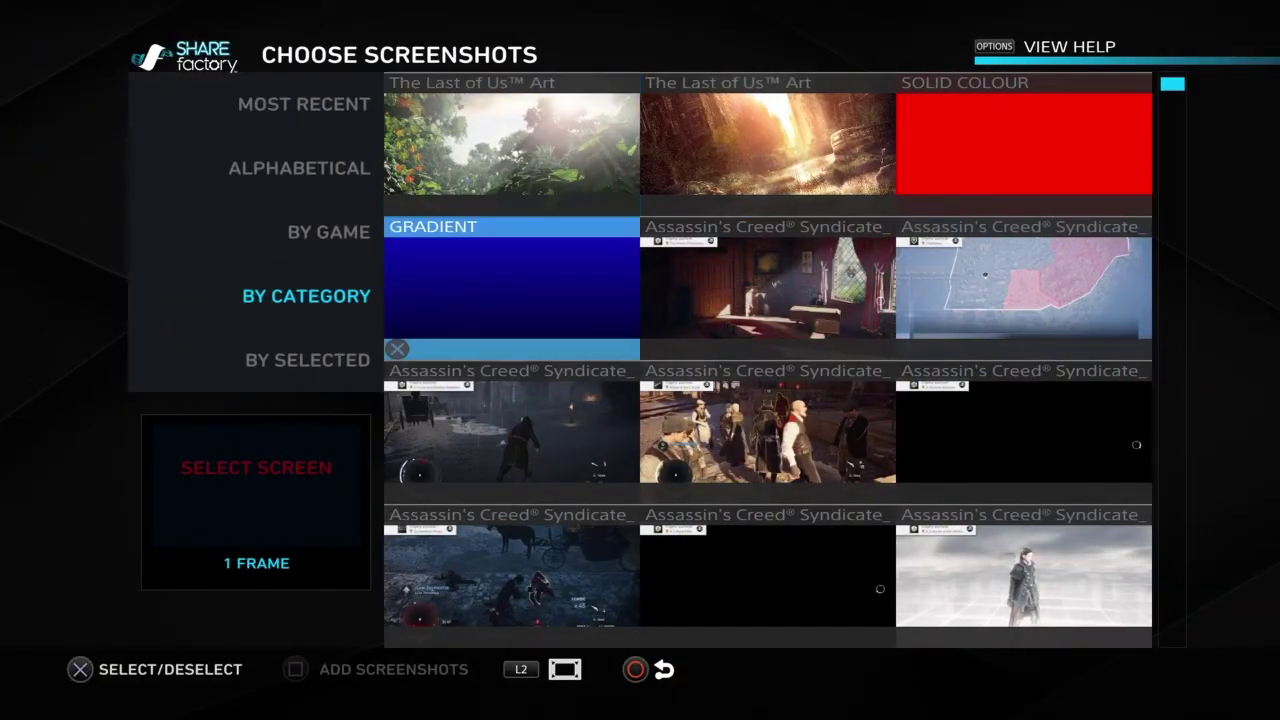
{"action": "key", "text": "Down"}
{"action": "key", "text": "Down"}
{"action": "key", "text": "Down"}
{"action": "key", "text": "Down"}
{"action": "key", "text": "Down"}
{"action": "key", "text": "Down"}
{"action": "key", "text": "Down"}
{"action": "key", "text": "Down"}
{"action": "key", "text": "Down"}
{"action": "key", "text": "Down"}
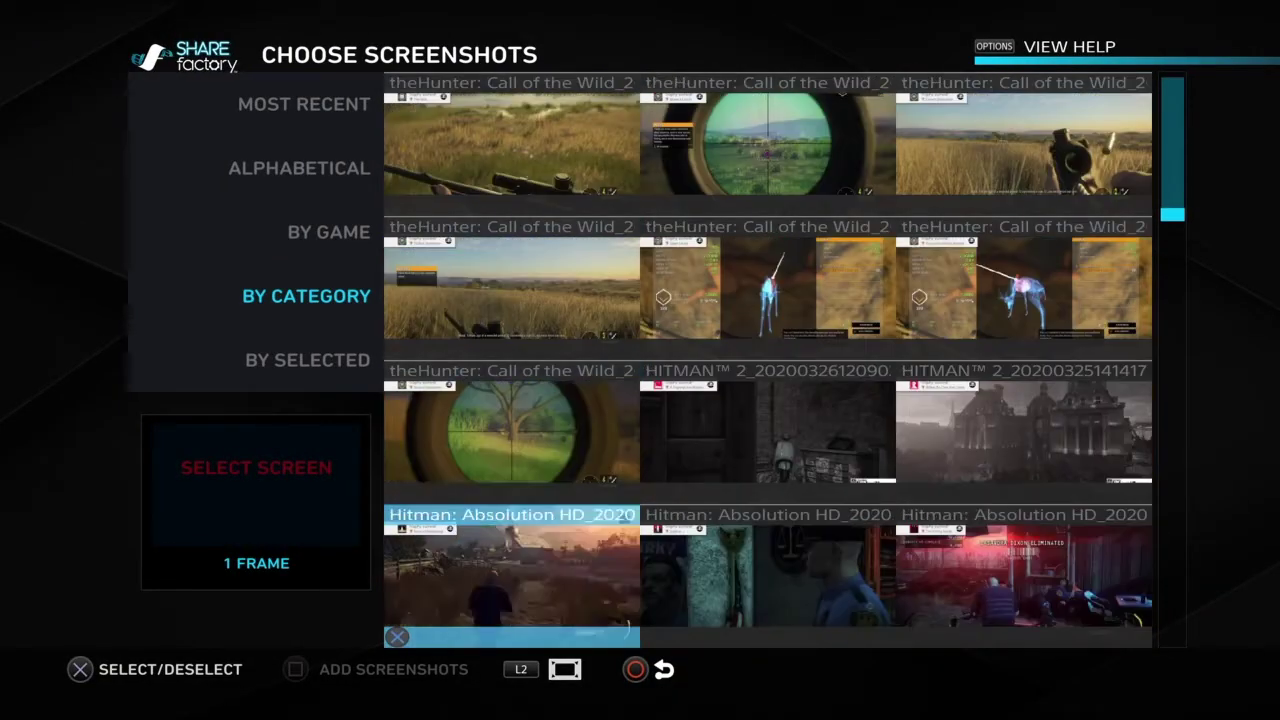
{"action": "key", "text": "Down"}
{"action": "key", "text": "Down"}
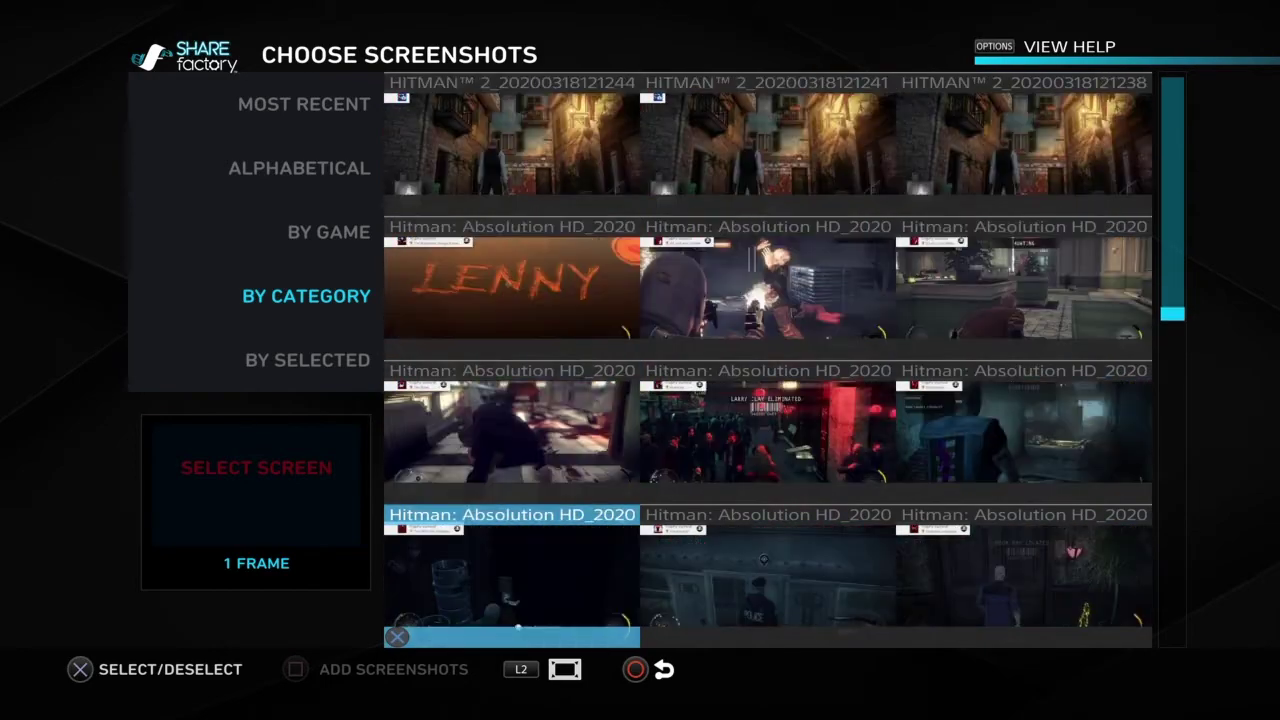
{"action": "key", "text": "Down"}
{"action": "key", "text": "Down"}
{"action": "key", "text": "Down"}
{"action": "key", "text": "Down"}
{"action": "key", "text": "Down"}
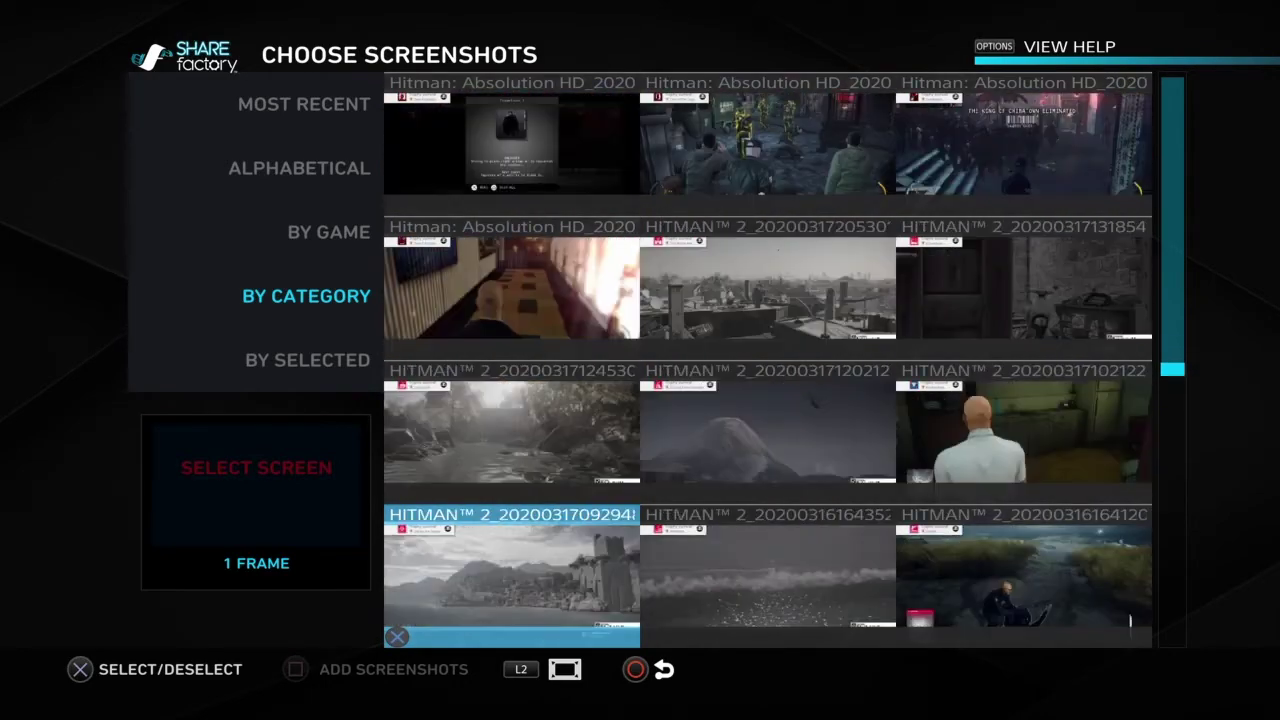
- Sort the screenshots by game so that the Assassin's Creed Unity capture comes first
{"action": "key", "text": "Left"}
{"action": "key", "text": "Up"}
{"action": "key", "text": "Return"}
{"action": "key", "text": "Down"}
{"action": "key", "text": "Down"}
{"action": "key", "text": "Down"}
{"action": "key", "text": "Down"}
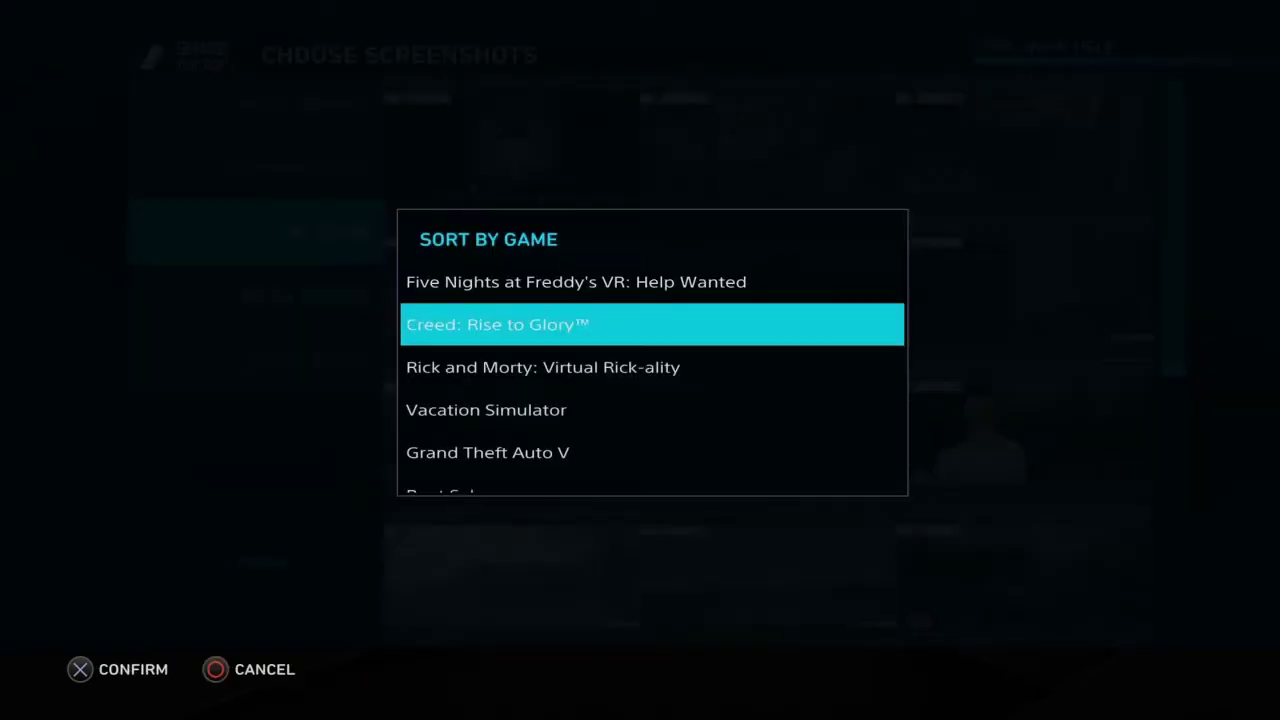
{"action": "key", "text": "Down"}
{"action": "key", "text": "Down"}
{"action": "key", "text": "Down"}
{"action": "key", "text": "Up"}
{"action": "key", "text": "Return"}
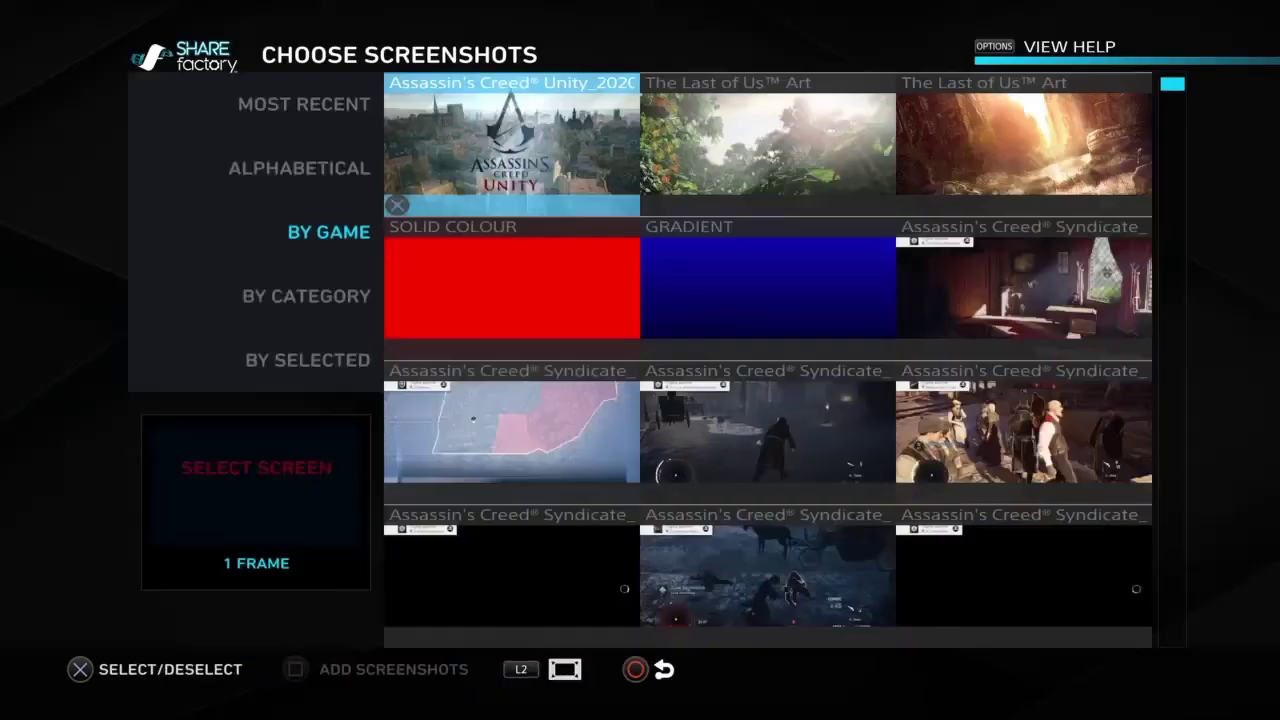
- Add the Assassin's Creed Unity screenshot to the project and continue without renaming the project
{"action": "key", "text": "Right"}
{"action": "key", "text": "Left"}
{"action": "key", "text": "Return"}
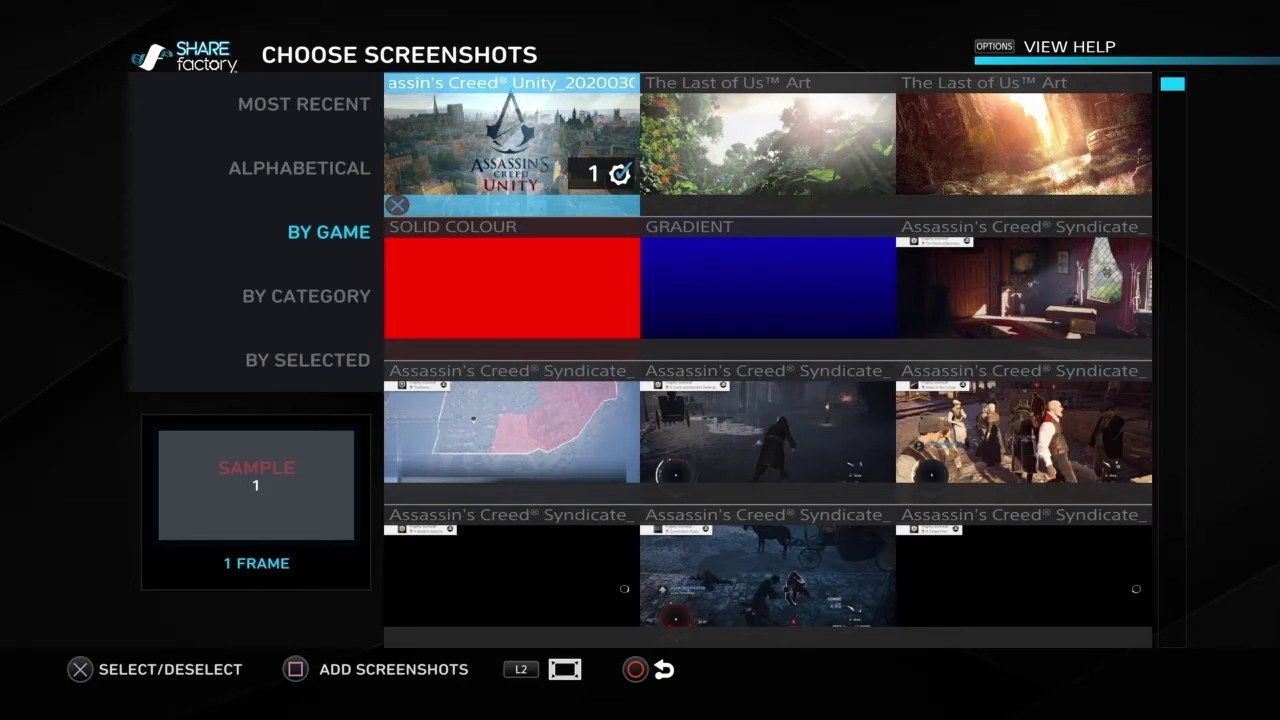
{"action": "key", "text": "s"}
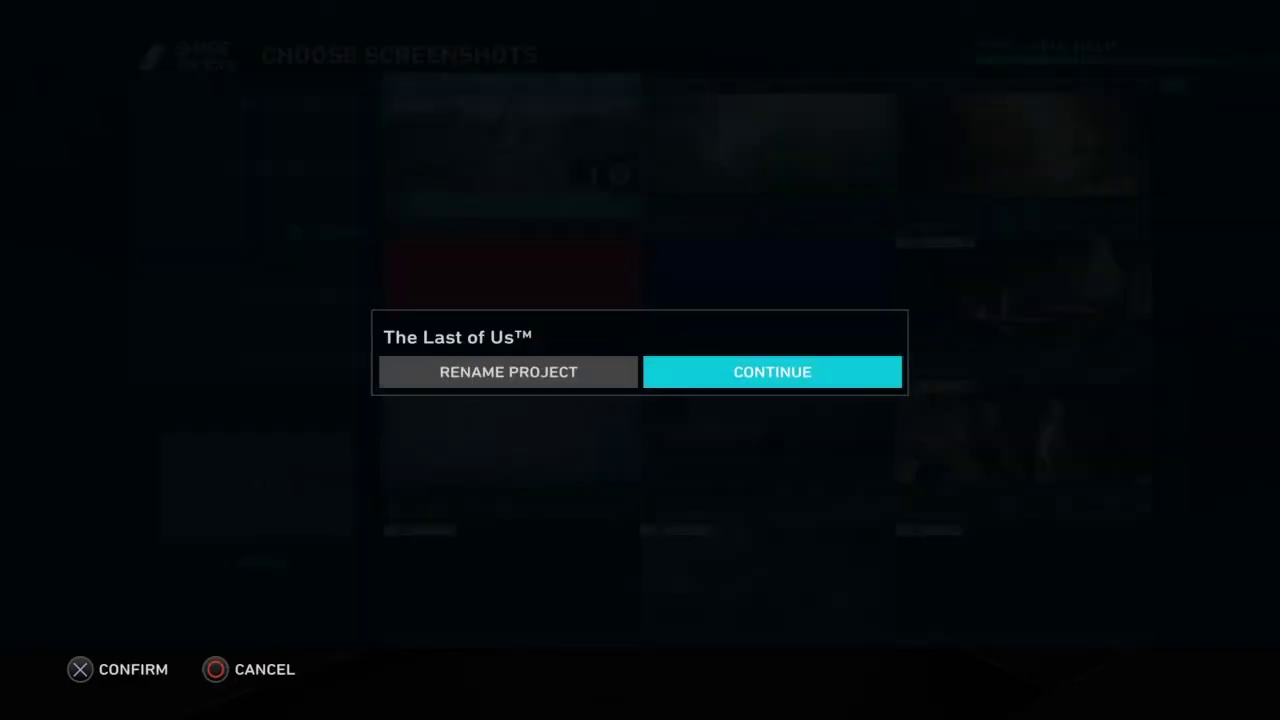
{"action": "key", "text": "Left"}
{"action": "key", "text": "Right"}
{"action": "key", "text": "Left"}
{"action": "key", "text": "Right"}
{"action": "key", "text": "Return"}
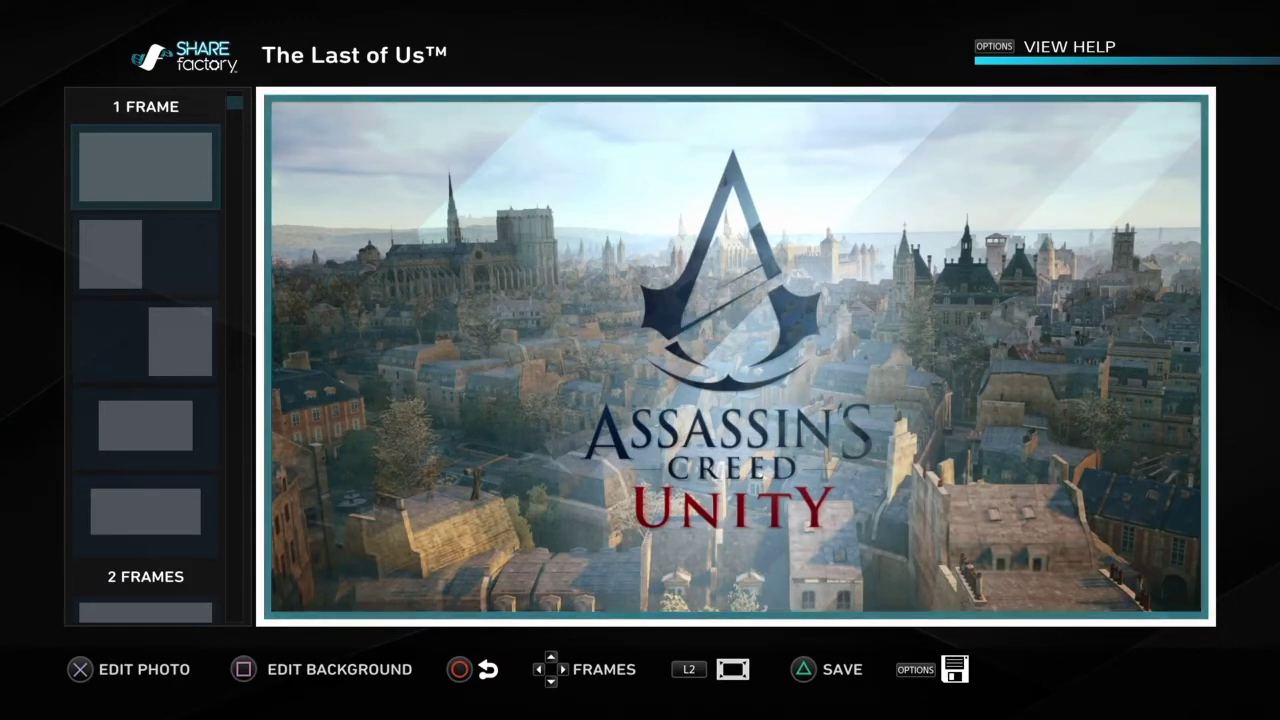
- Zoom the framed Assassin's Creed Unity photo to 128% with Pan & Zoom
{"action": "key", "text": "Return"}
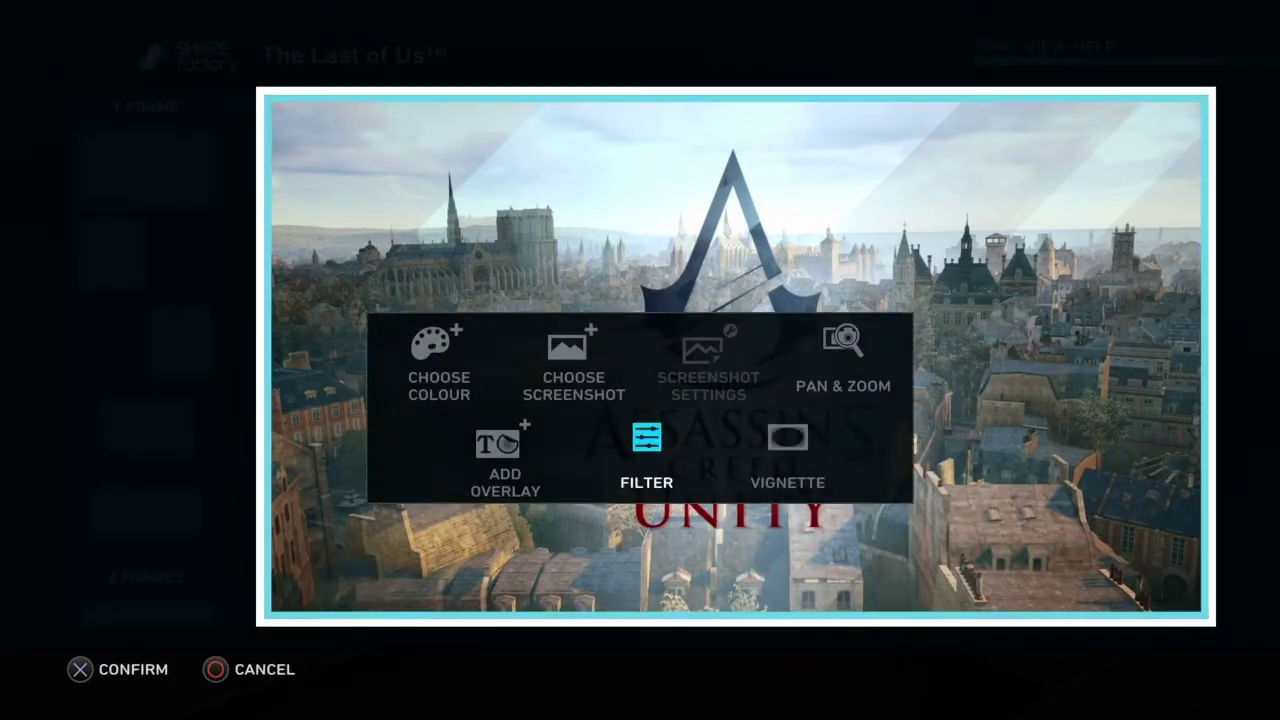
{"action": "key", "text": "Left"}
{"action": "key", "text": "Up"}
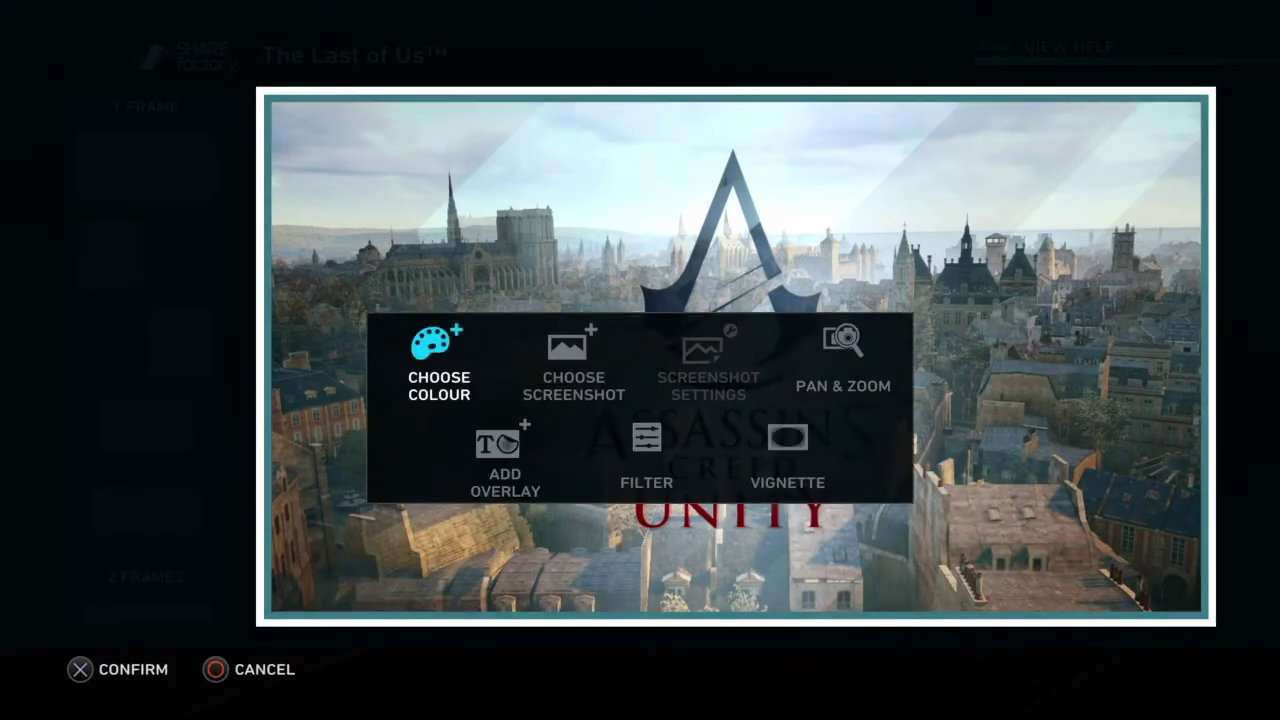
{"action": "key", "text": "Right"}
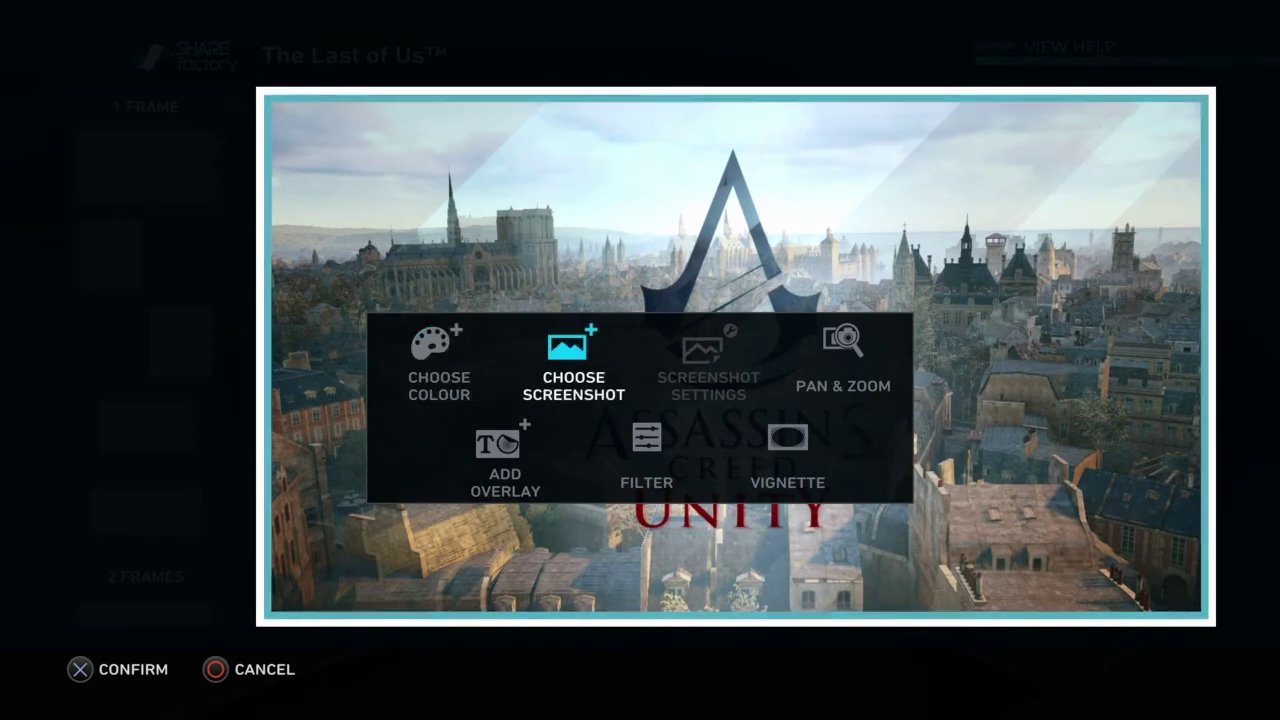
{"action": "key", "text": "Left"}
{"action": "key", "text": "Left"}
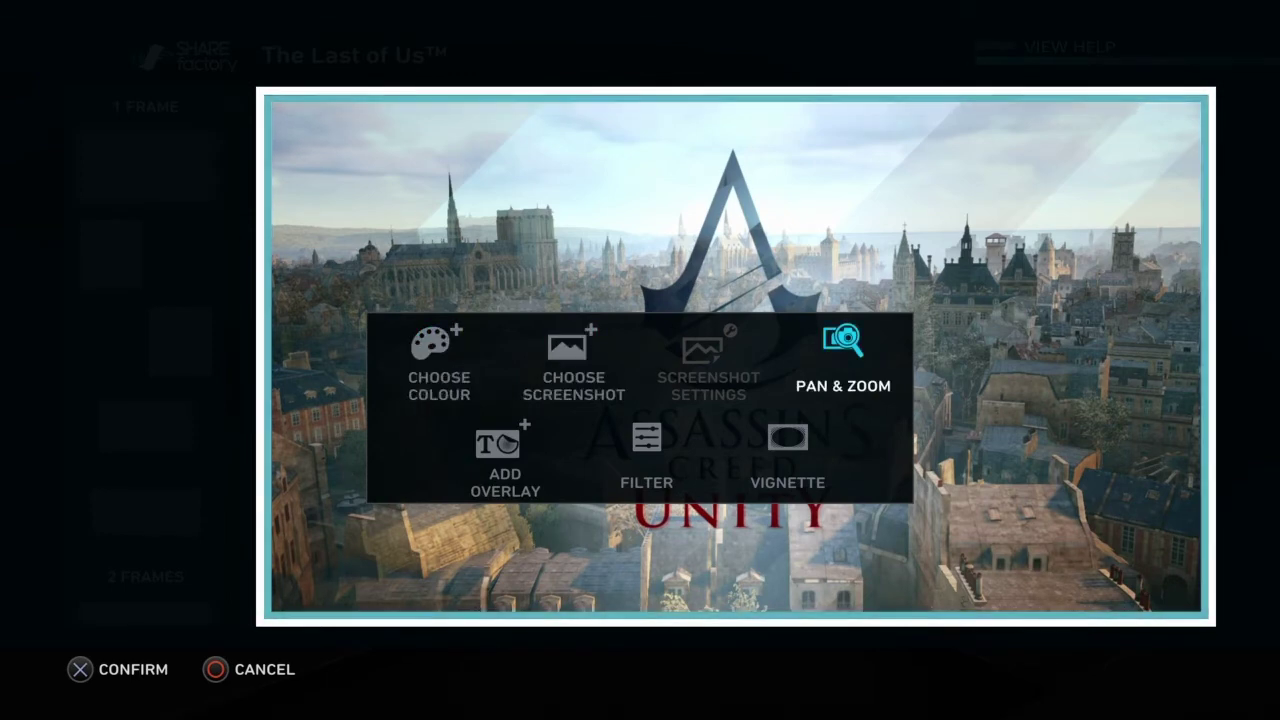
{"action": "key", "text": "Return"}
{"action": "key", "text": "Right"}
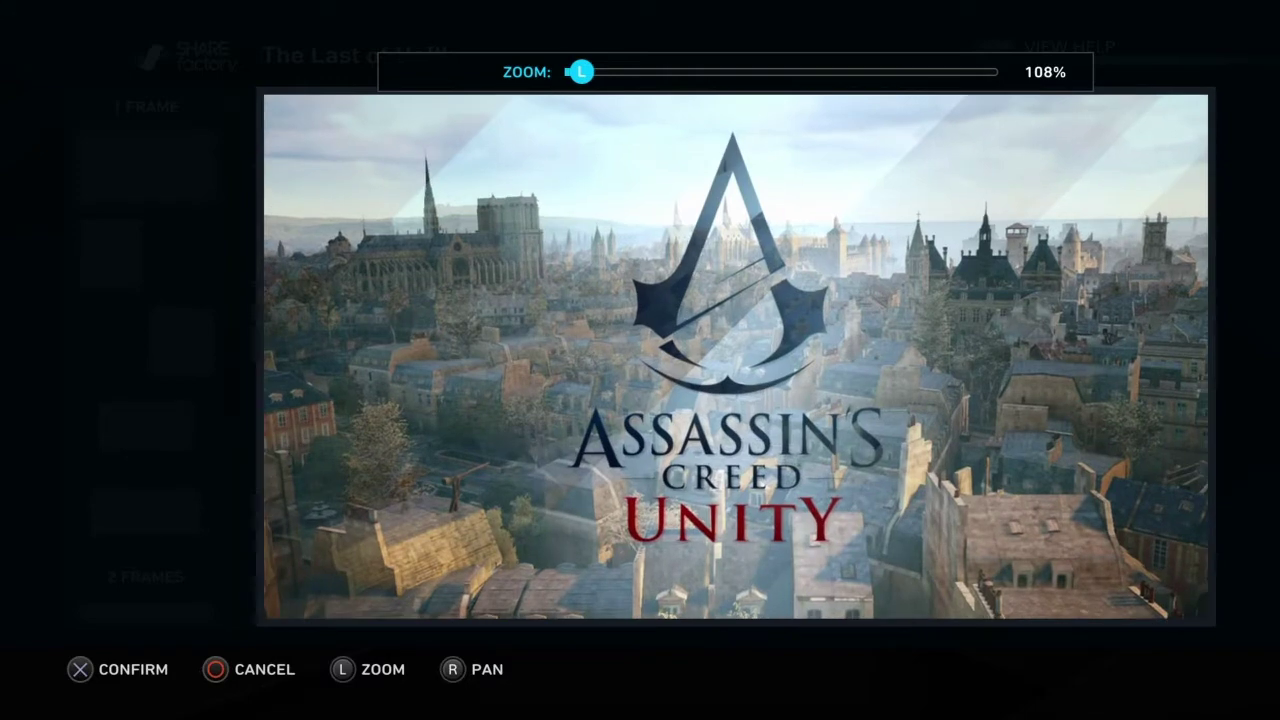
{"action": "key", "text": "Right"}
{"action": "key", "text": "Right"}
{"action": "key", "text": "Up"}
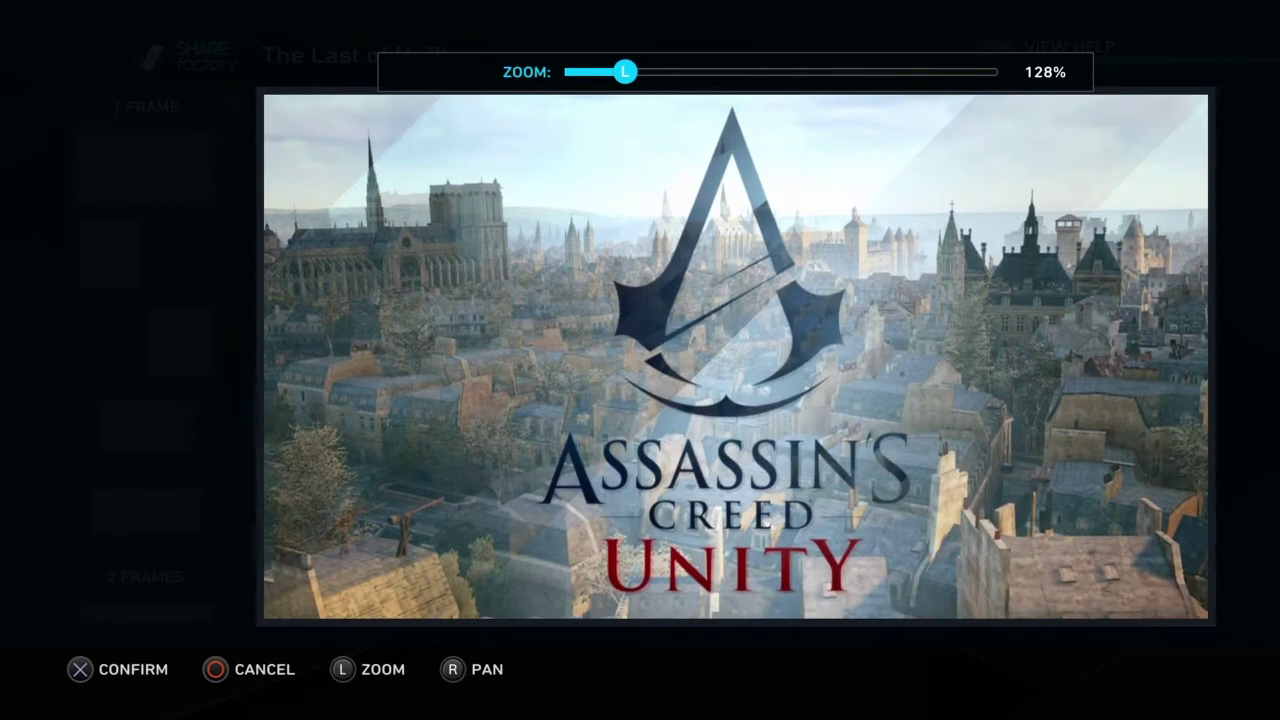
{"action": "key", "text": "Return"}
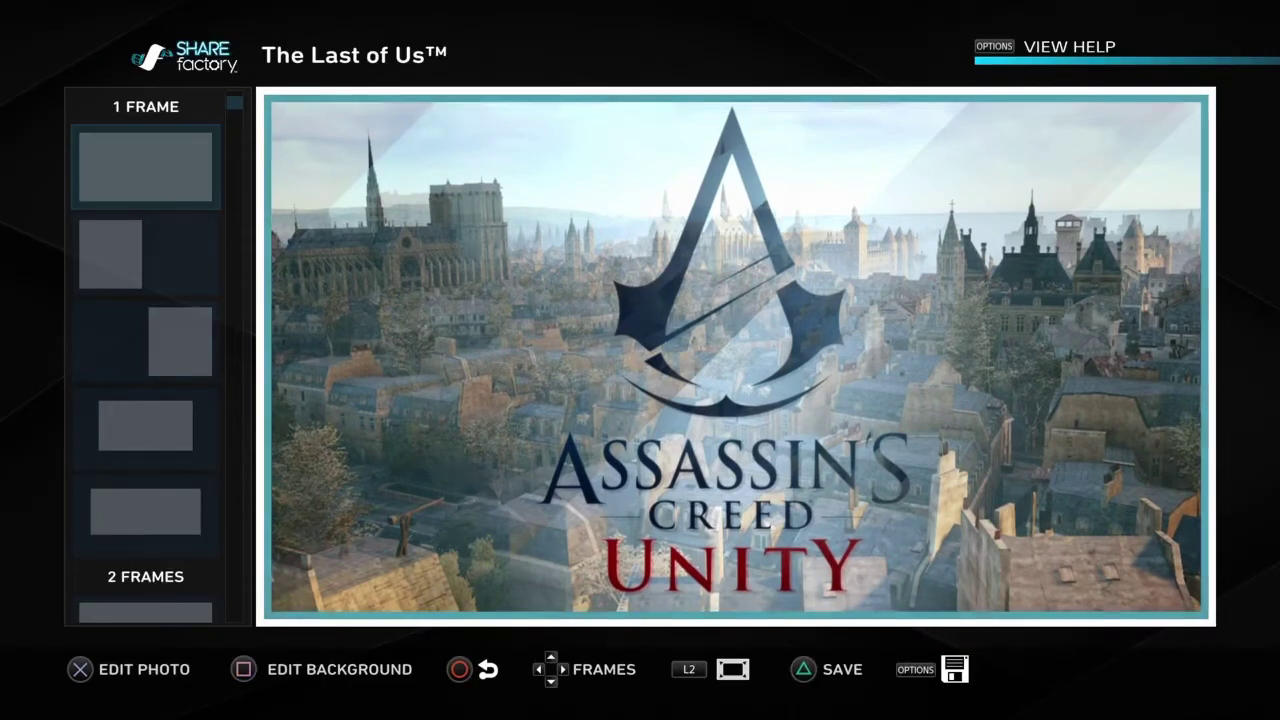
- Apply the Luminance filter to the photo
{"action": "key", "text": "e"}
{"action": "key", "text": "Down"}
{"action": "key", "text": "Left"}
{"action": "key", "text": "Left"}
{"action": "key", "text": "Right"}
{"action": "key", "text": "Return"}
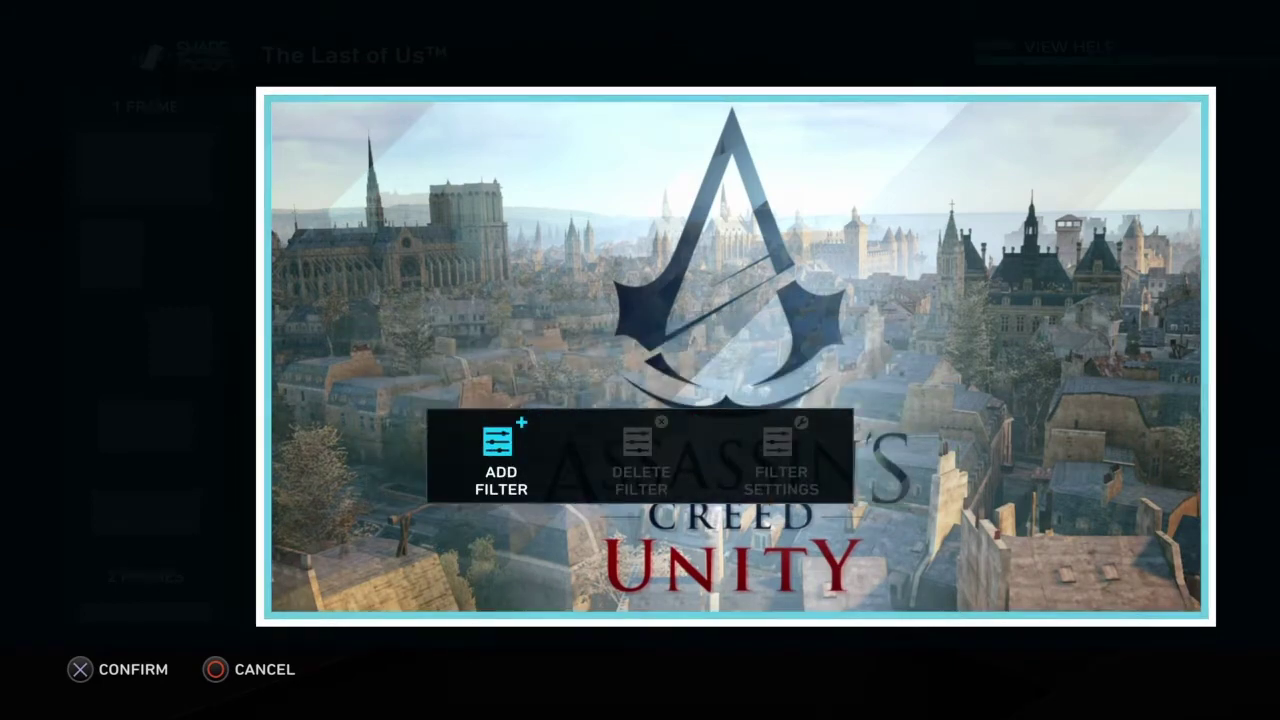
{"action": "key", "text": "Return"}
{"action": "key", "text": "Down"}
{"action": "key", "text": "Right"}
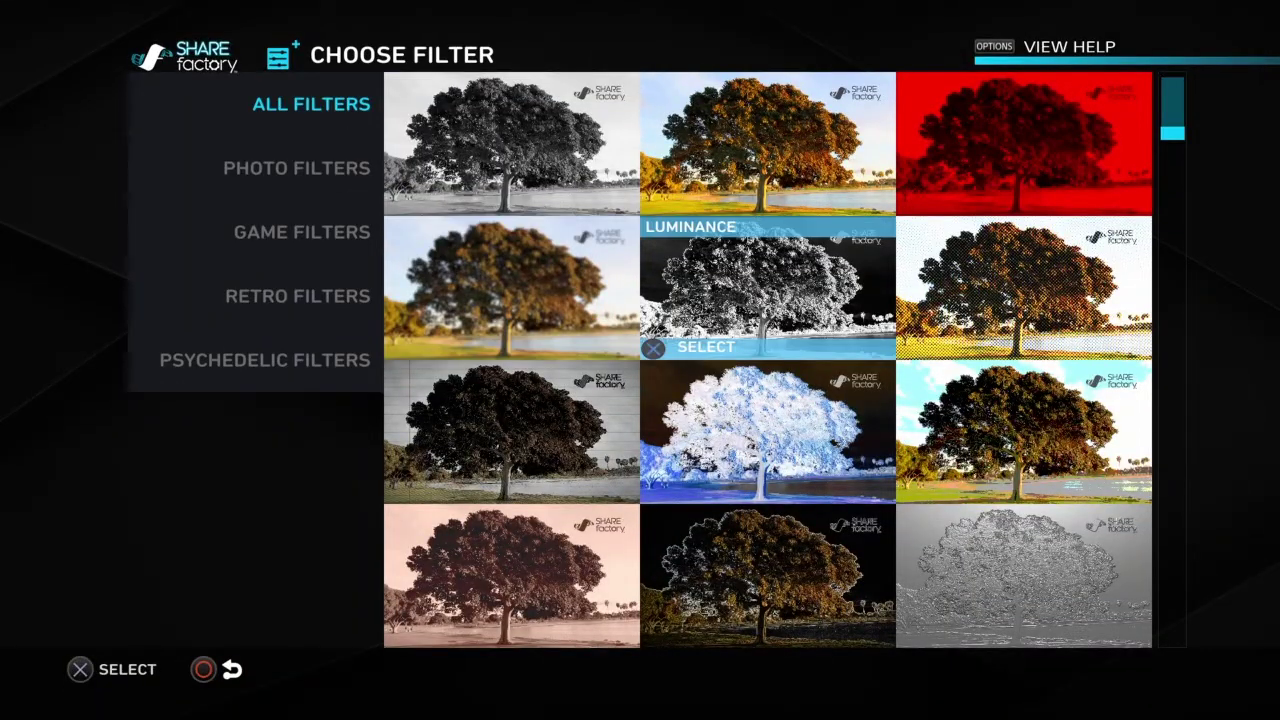
{"action": "key", "text": "Return"}
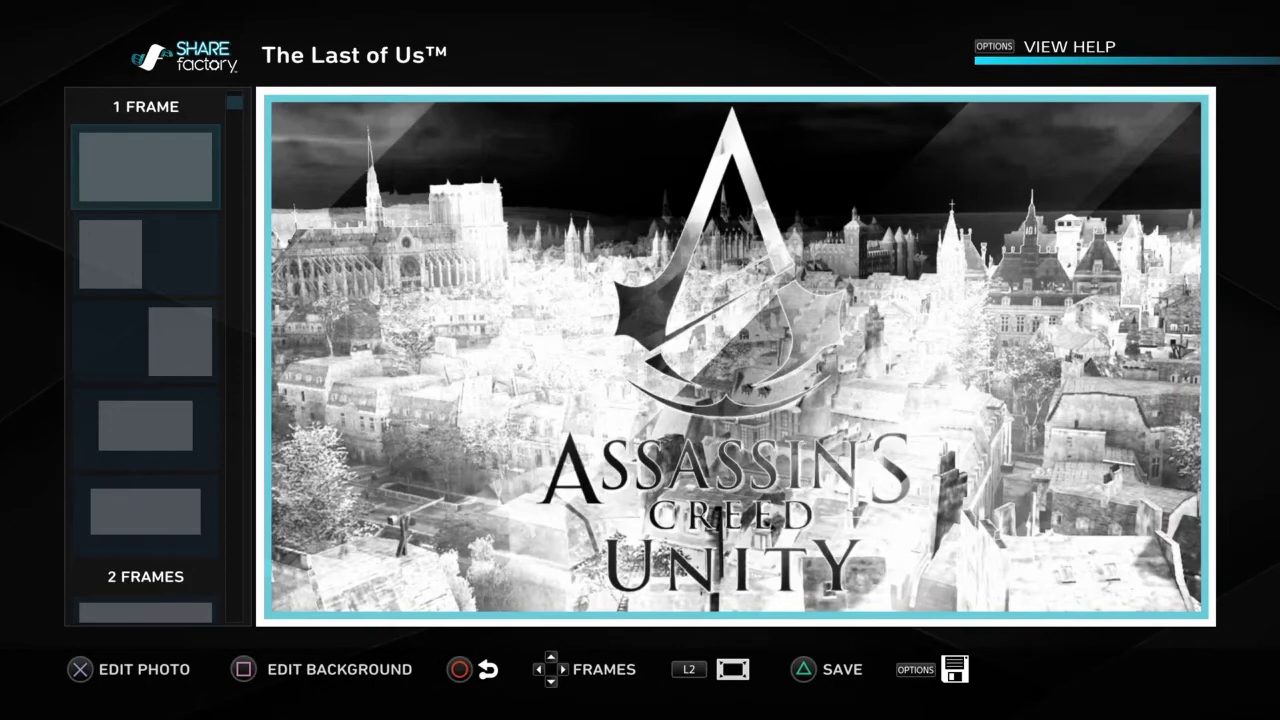
- View the sticker overlays available for the photo
{"action": "key", "text": "Return"}
{"action": "key", "text": "Left"}
{"action": "key", "text": "Return"}
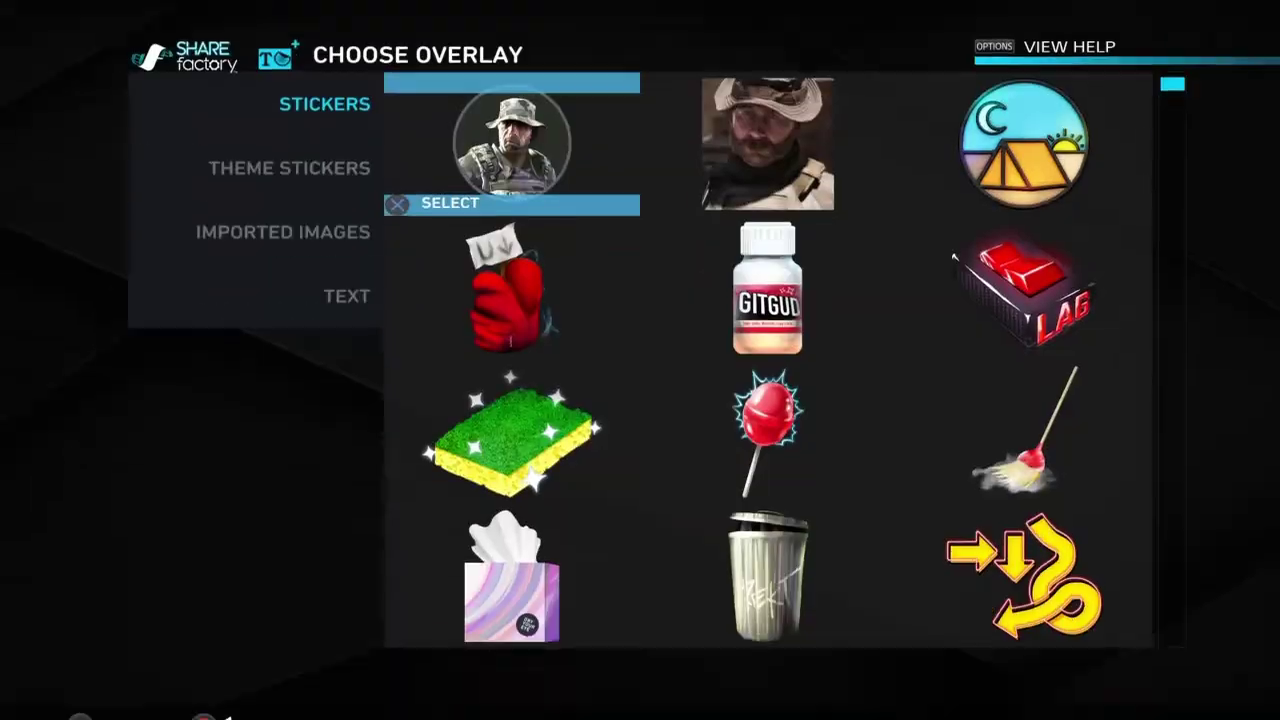
{"action": "key", "text": "Escape"}
{"action": "key", "text": "Escape"}
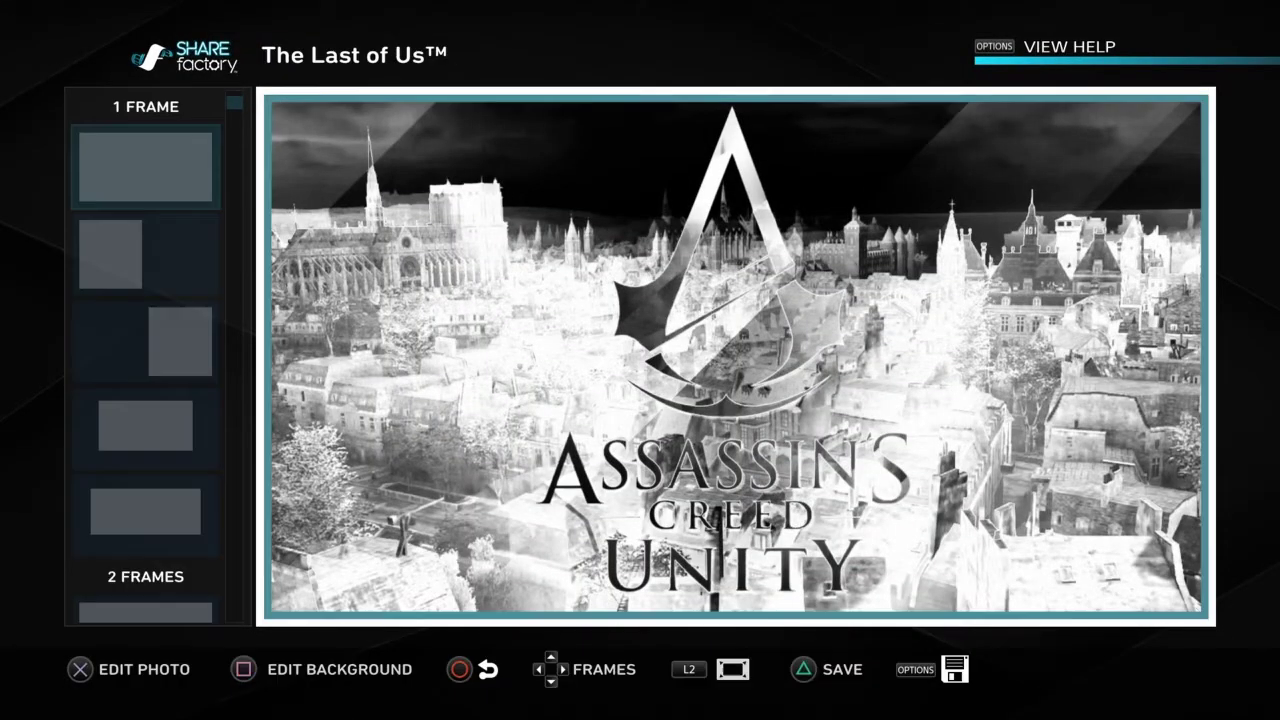
- Try to remove the white border around the photo by reducing its spacing to 0
{"action": "key", "text": "s"}
{"action": "key", "text": "Left"}
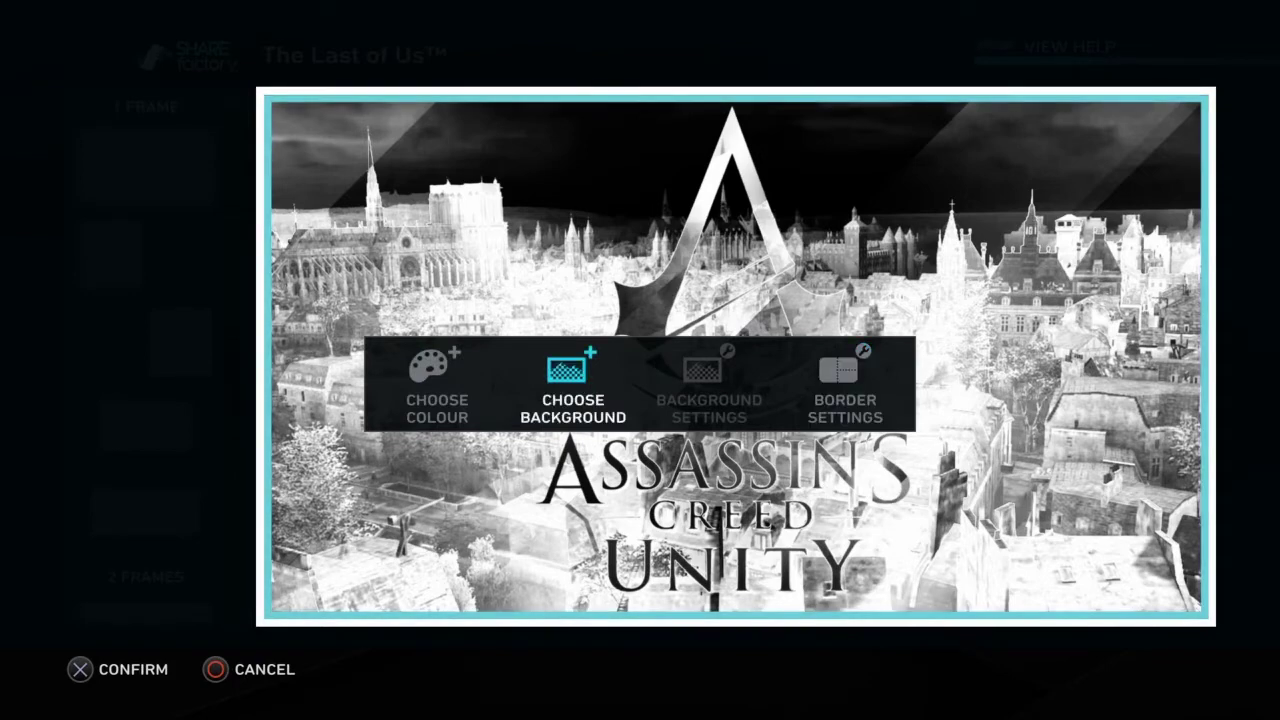
{"action": "key", "text": "Left"}
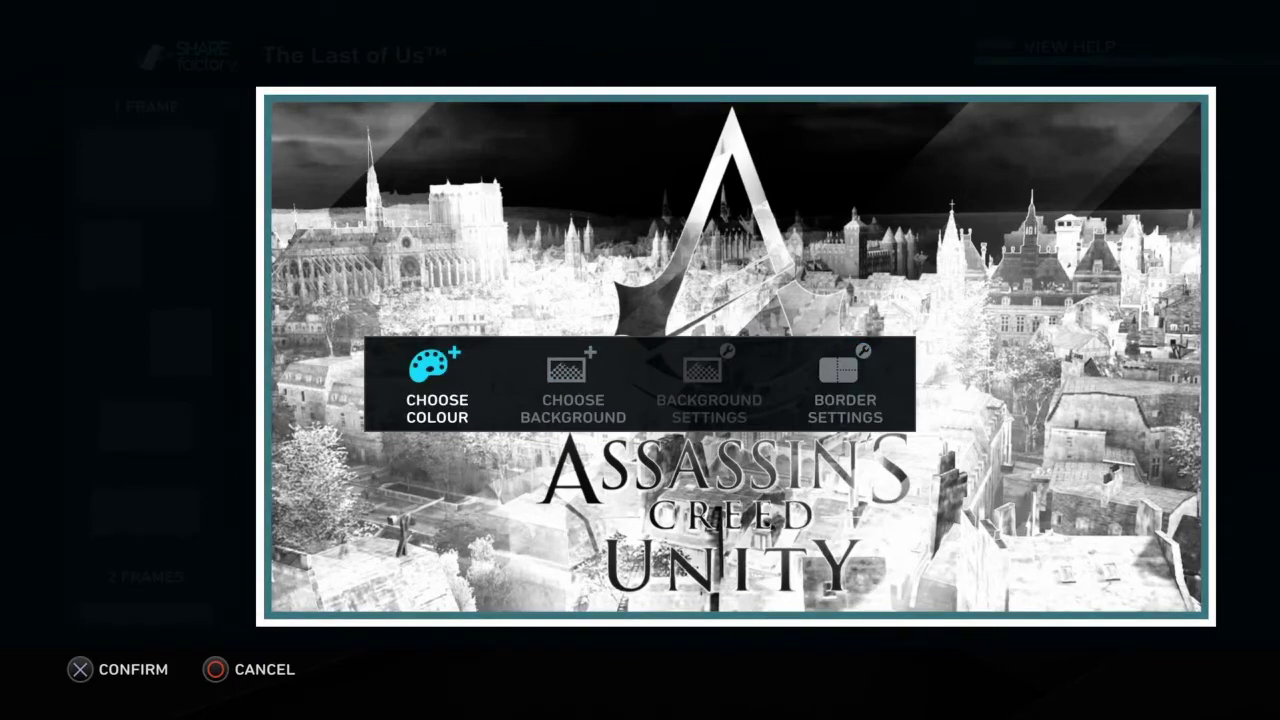
{"action": "key", "text": "Right"}
{"action": "key", "text": "Right"}
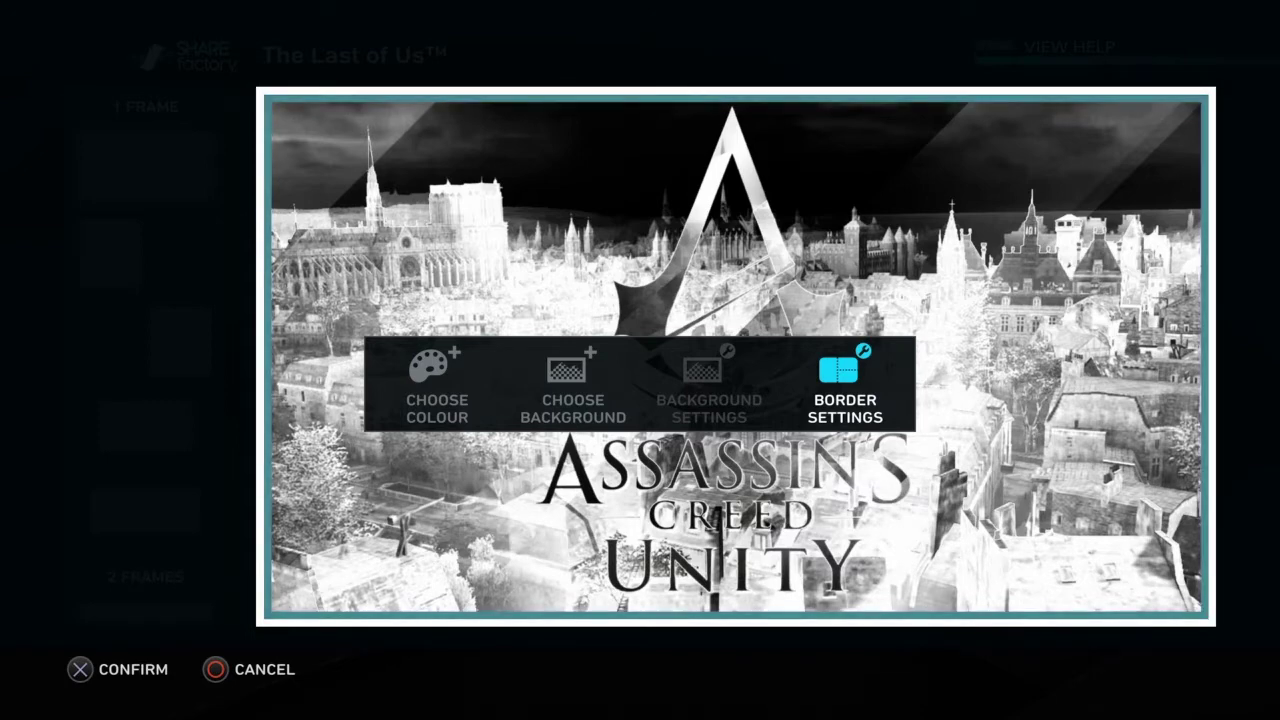
{"action": "key", "text": "Return"}
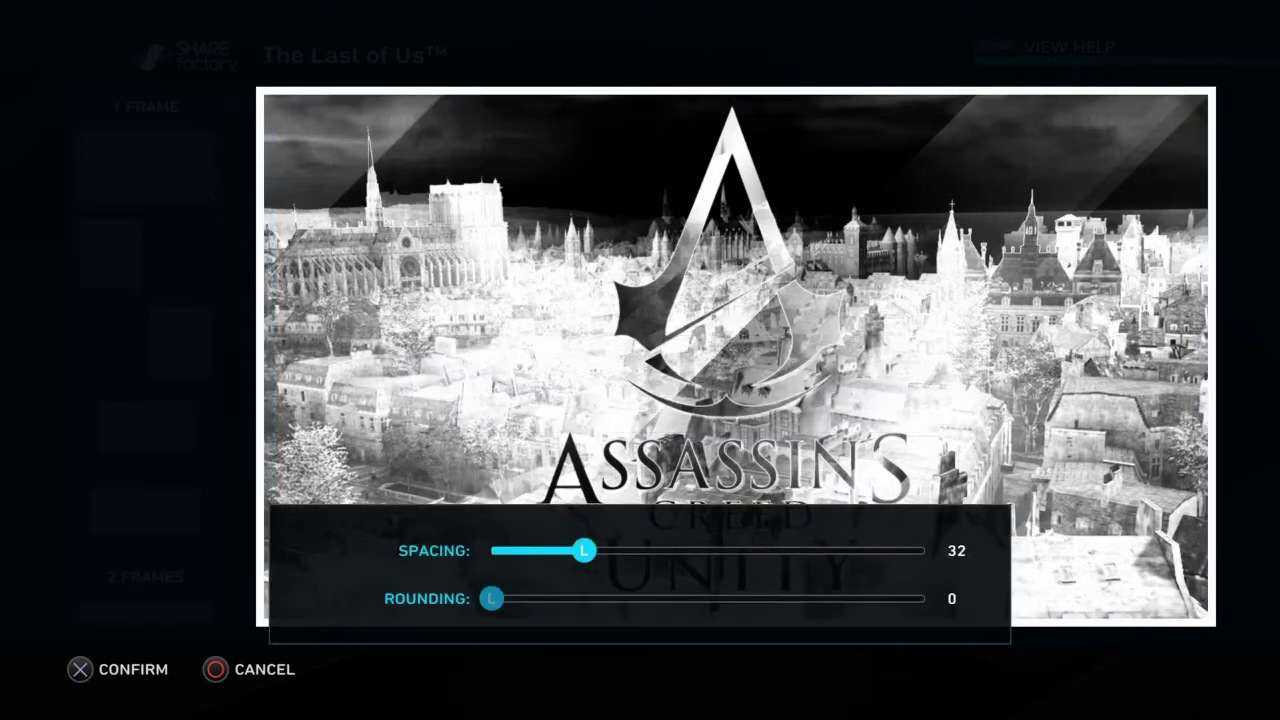
{"action": "key", "text": "Left"}
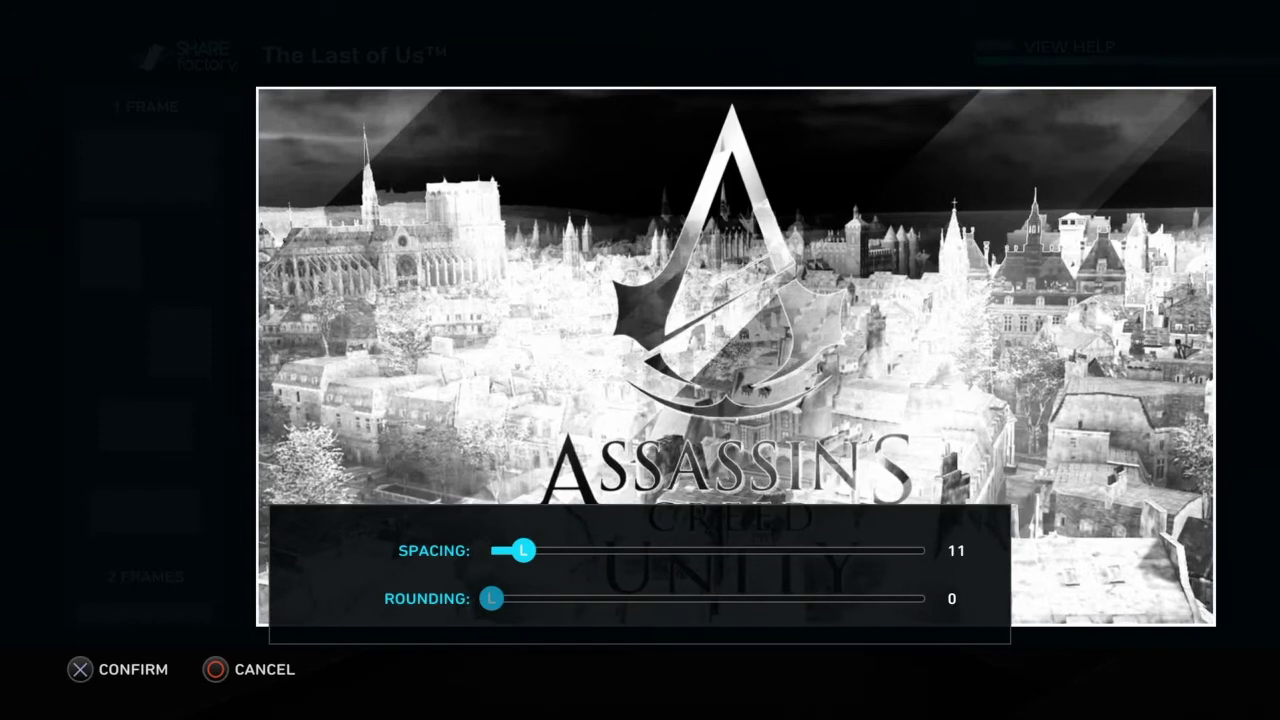
{"action": "key", "text": "Right"}
{"action": "key", "text": "Left"}
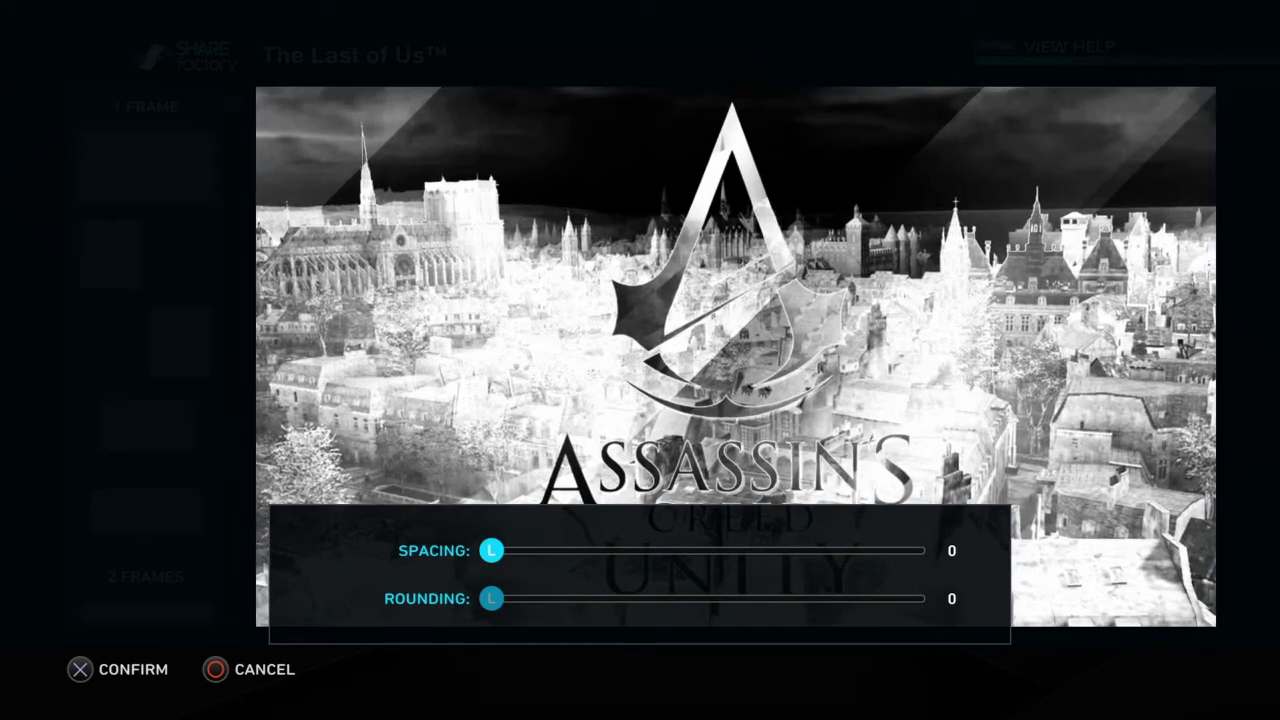
{"action": "key", "text": "Return"}
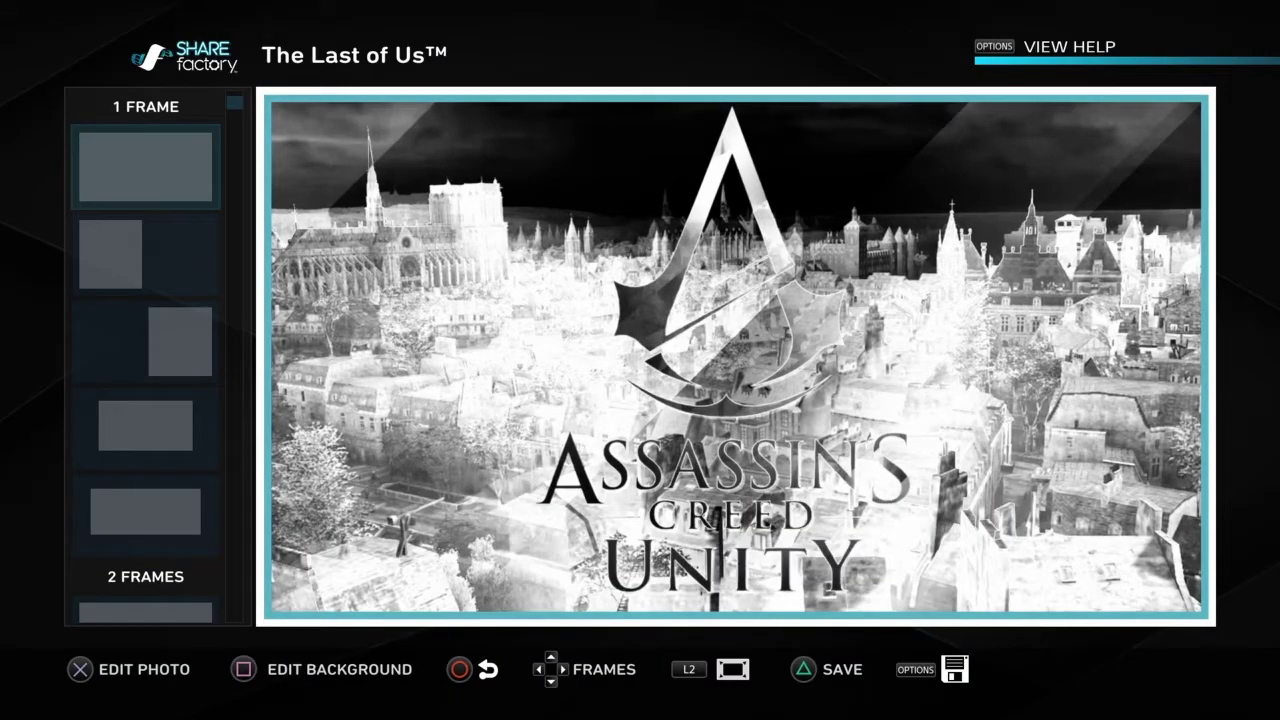
{"action": "key", "text": "Return"}
{"action": "key", "text": "Right"}
{"action": "key", "text": "Right"}
{"action": "key", "text": "Escape"}
- Set the photo's border spacing to 0
{"action": "key", "text": "s"}
{"action": "key", "text": "Return"}
{"action": "key", "text": "Left"}
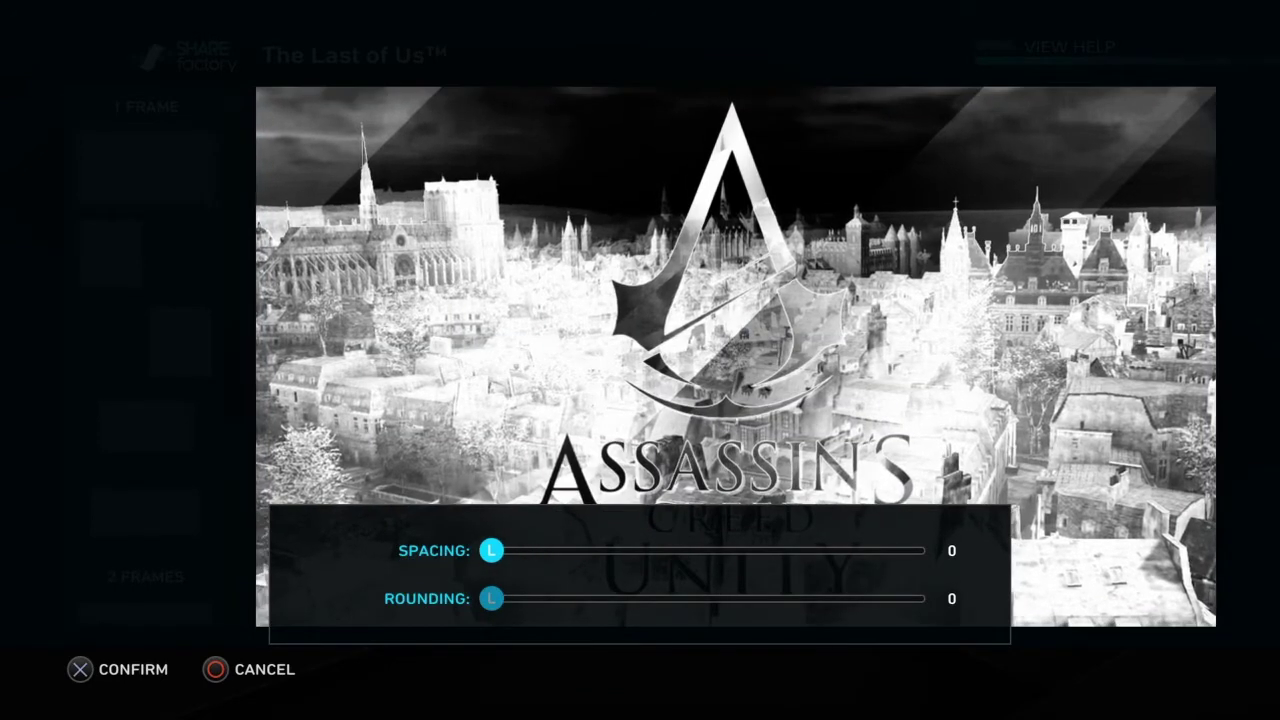
{"action": "key", "text": "Return"}
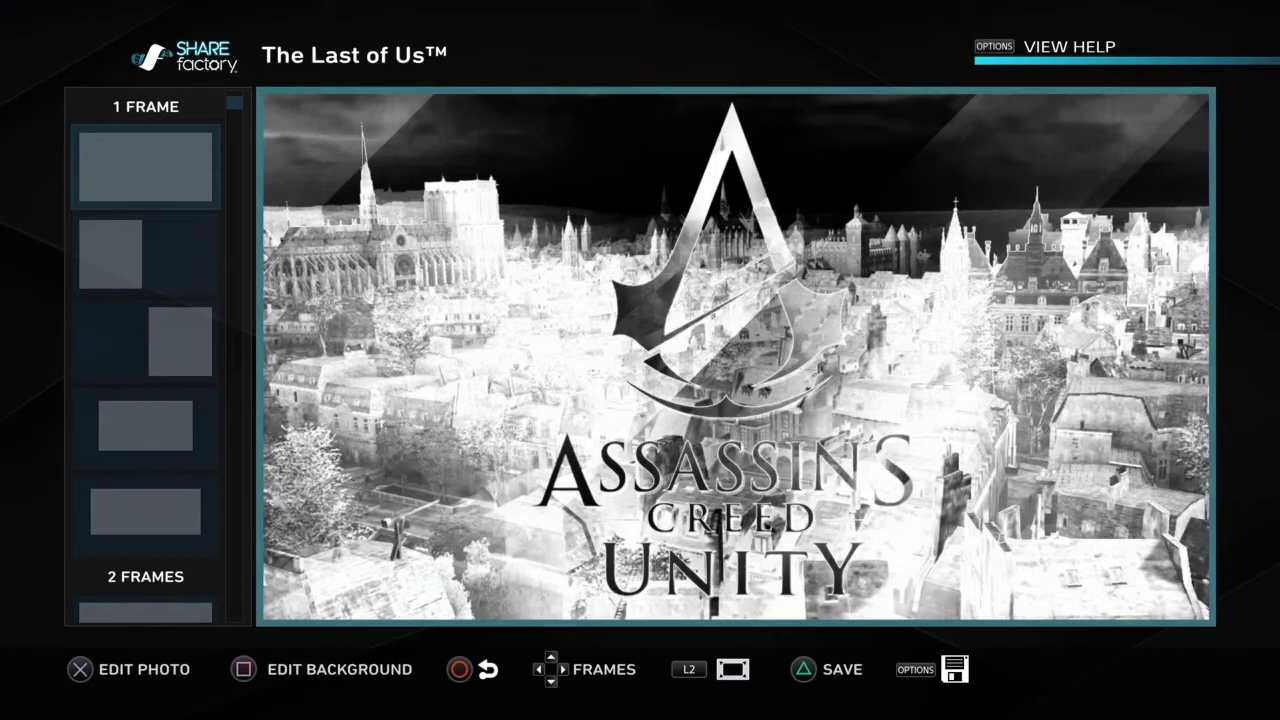
{"action": "key", "text": "Return"}
{"action": "key", "text": "Right"}
{"action": "key", "text": "Escape"}
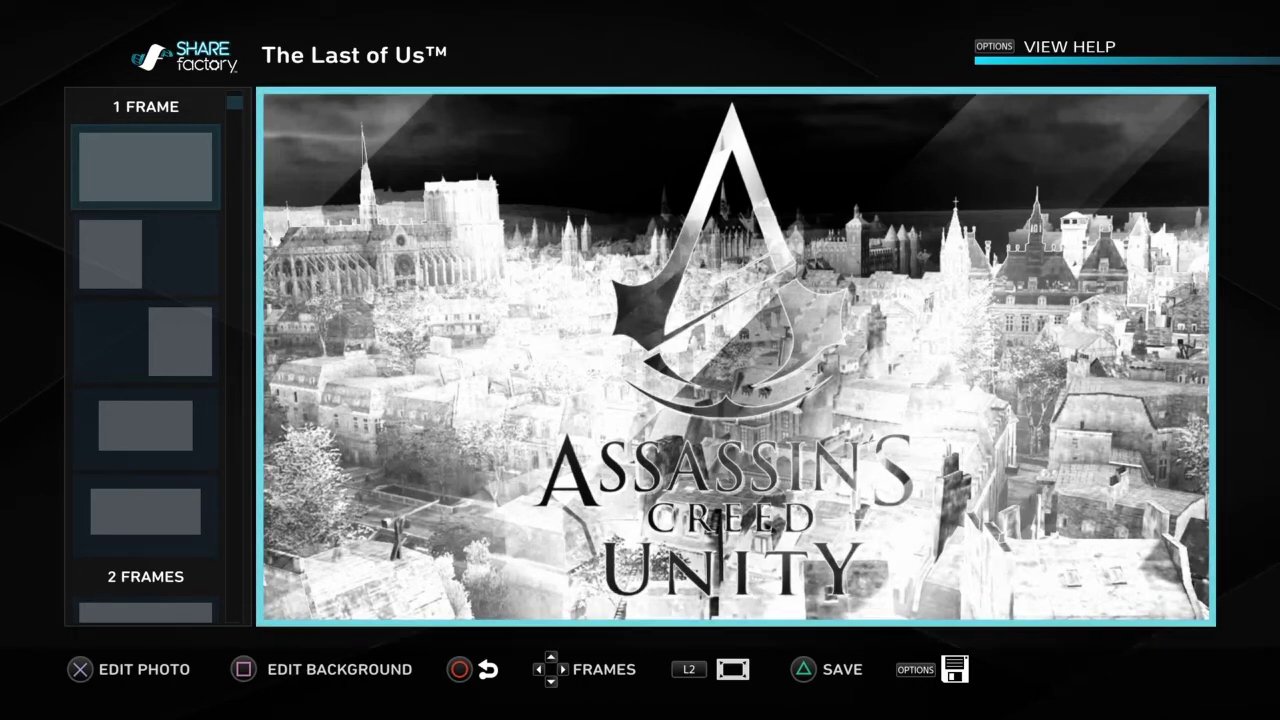
- Open the overlay chooser for the photo and look over its overlay categories
{"action": "key", "text": "Return"}
{"action": "key", "text": "Right"}
{"action": "key", "text": "Left"}
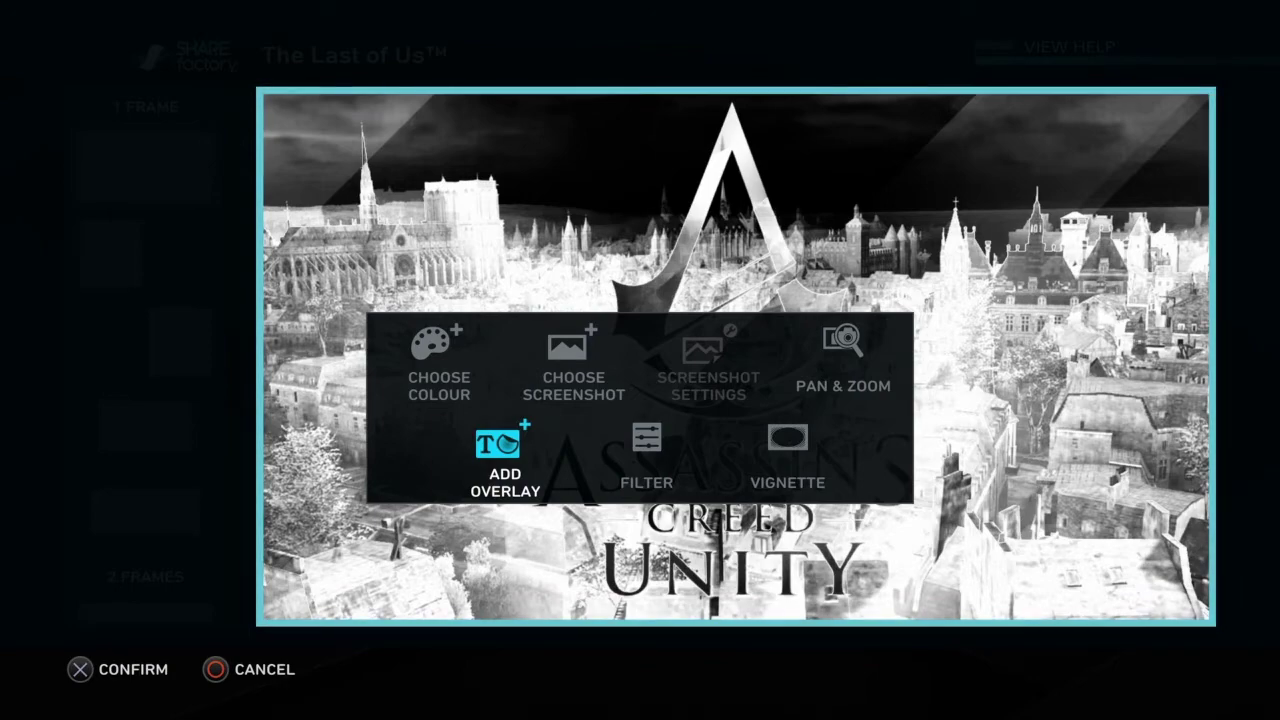
{"action": "key", "text": "Return"}
{"action": "key", "text": "Down"}
{"action": "key", "text": "Right"}
{"action": "key", "text": "Left"}
{"action": "key", "text": "Up"}
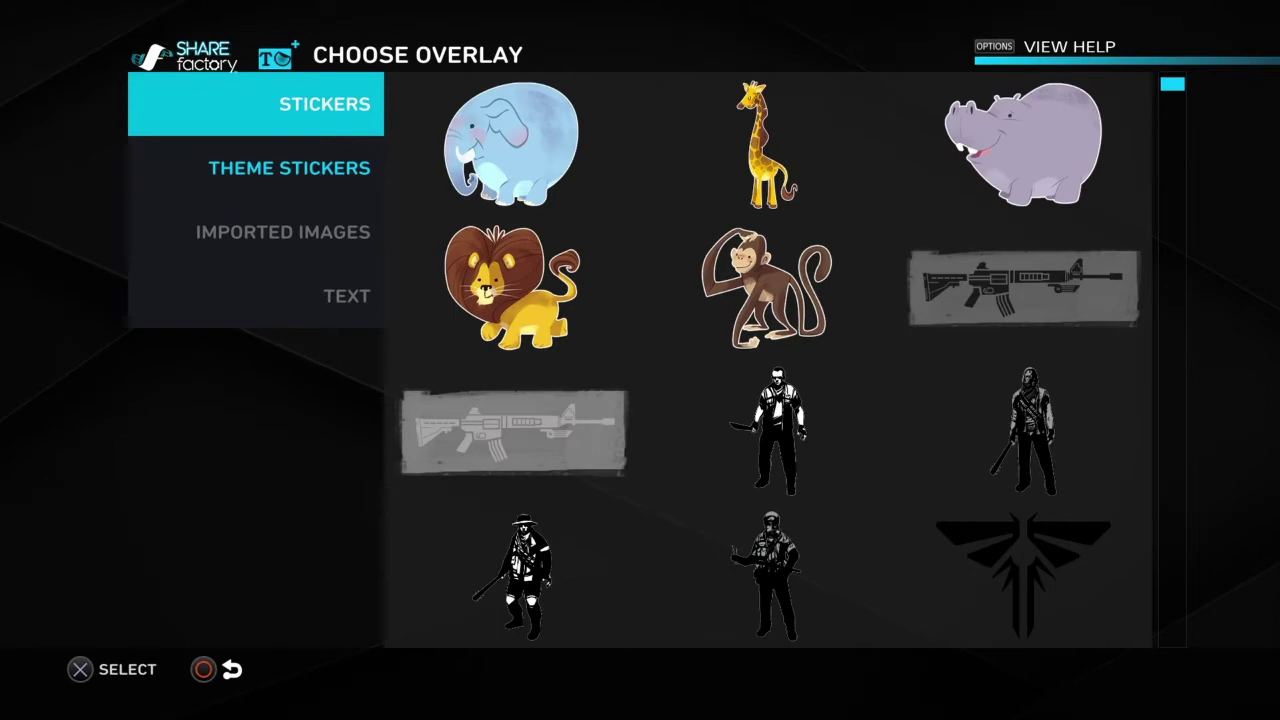
{"action": "key", "text": "Right"}
{"action": "key", "text": "Left"}
{"action": "key", "text": "Down"}
{"action": "key", "text": "Right"}
{"action": "key", "text": "Left"}
{"action": "key", "text": "Down"}
{"action": "key", "text": "Up"}
{"action": "key", "text": "Up"}
{"action": "key", "text": "Right"}
- Browse the collection of stickers offered as photo overlays
{"action": "key", "text": "Down"}
{"action": "key", "text": "Down"}
{"action": "key", "text": "Down"}
{"action": "key", "text": "Down"}
{"action": "key", "text": "Down"}
{"action": "key", "text": "Down"}
{"action": "key", "text": "Down"}
{"action": "key", "text": "Down"}
{"action": "key", "text": "Down"}
{"action": "key", "text": "Down"}
{"action": "key", "text": "Down"}
{"action": "key", "text": "Down"}
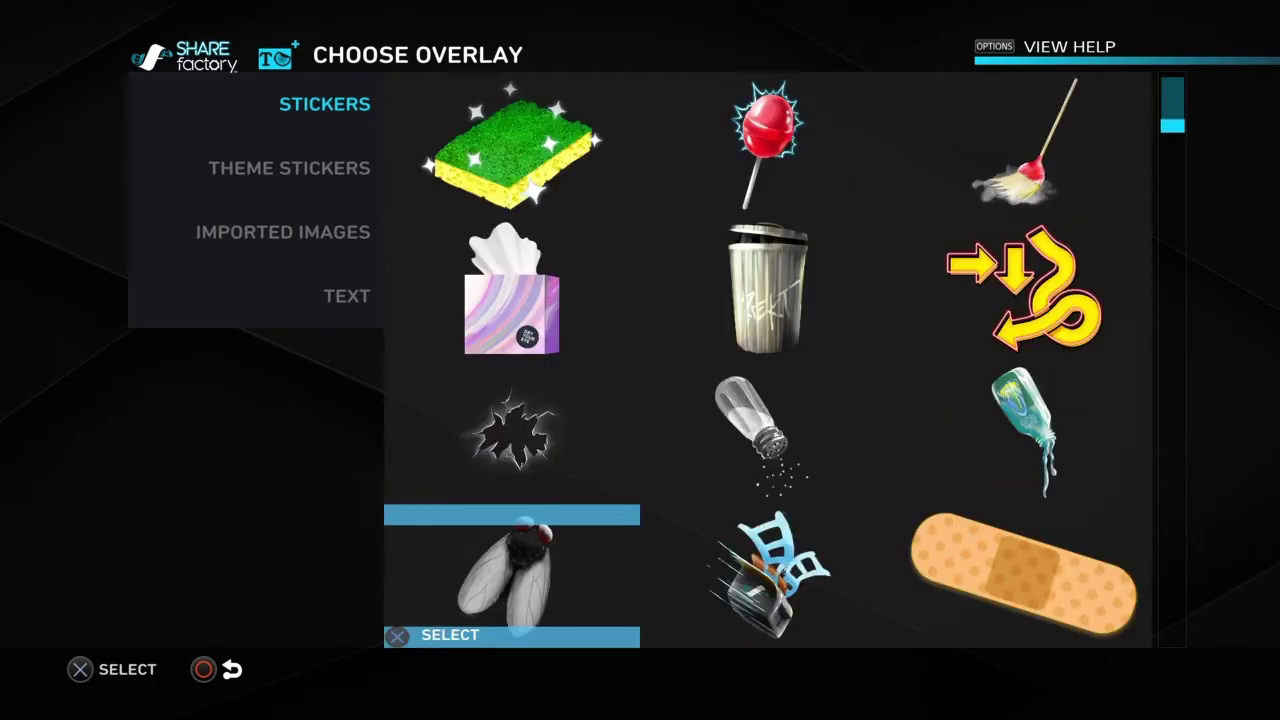
{"action": "key", "text": "Down"}
{"action": "key", "text": "Down"}
{"action": "key", "text": "Down"}
{"action": "key", "text": "Down"}
{"action": "key", "text": "Down"}
{"action": "key", "text": "Down"}
{"action": "key", "text": "Down"}
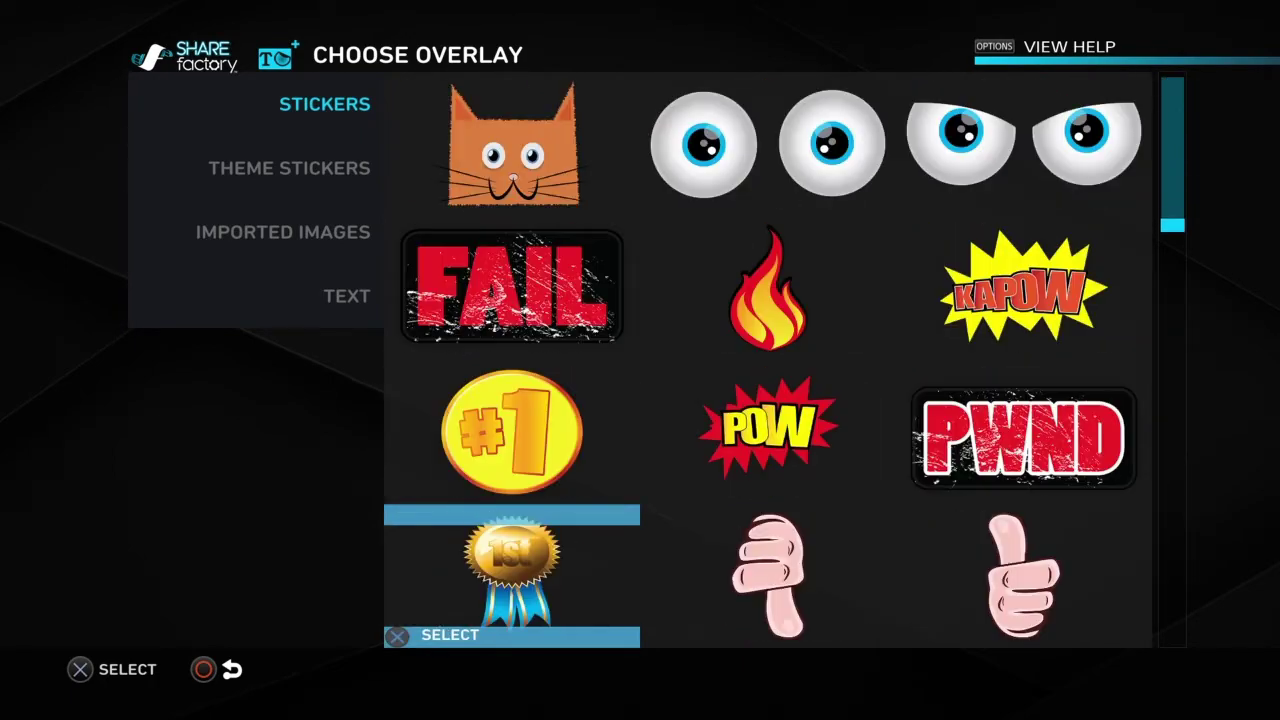
{"action": "key", "text": "Down"}
{"action": "key", "text": "Down"}
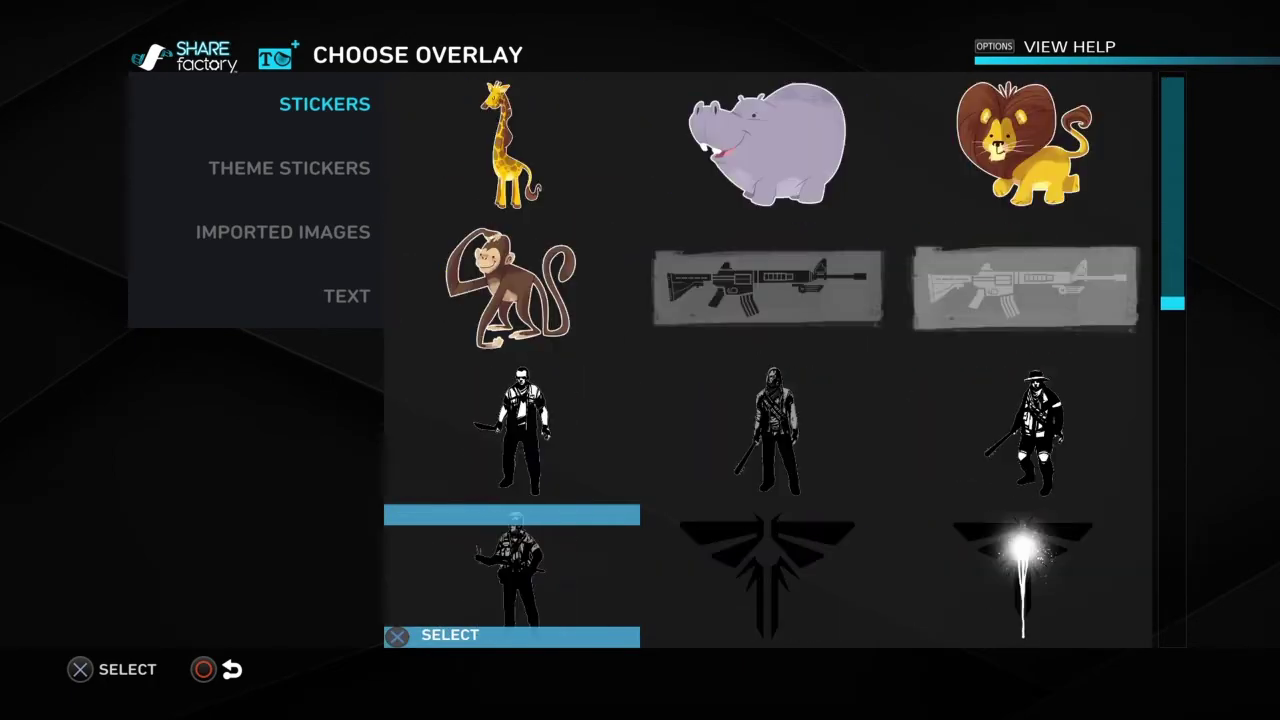
- Add a text overlay reading "Part 1" in the large black-outlined bold style
{"action": "key", "text": "Left"}
{"action": "key", "text": "Down"}
{"action": "key", "text": "Down"}
{"action": "key", "text": "Down"}
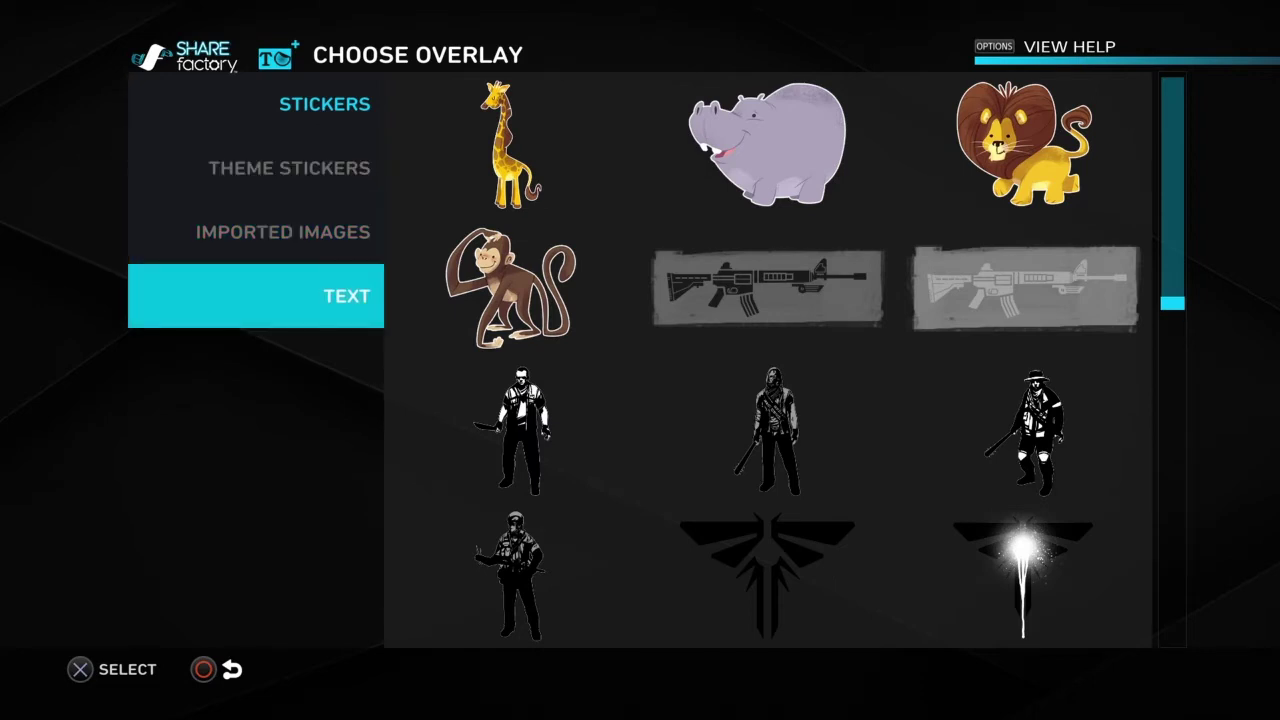
{"action": "key", "text": "Return"}
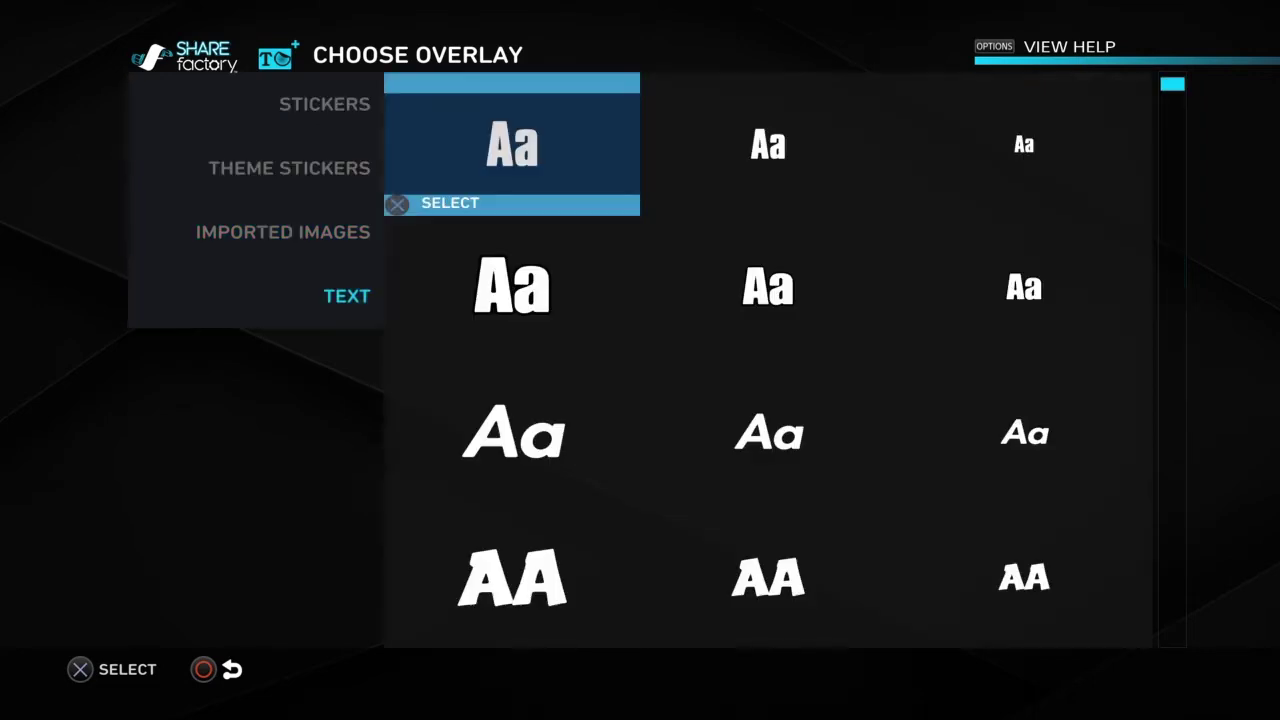
{"action": "key", "text": "Down"}
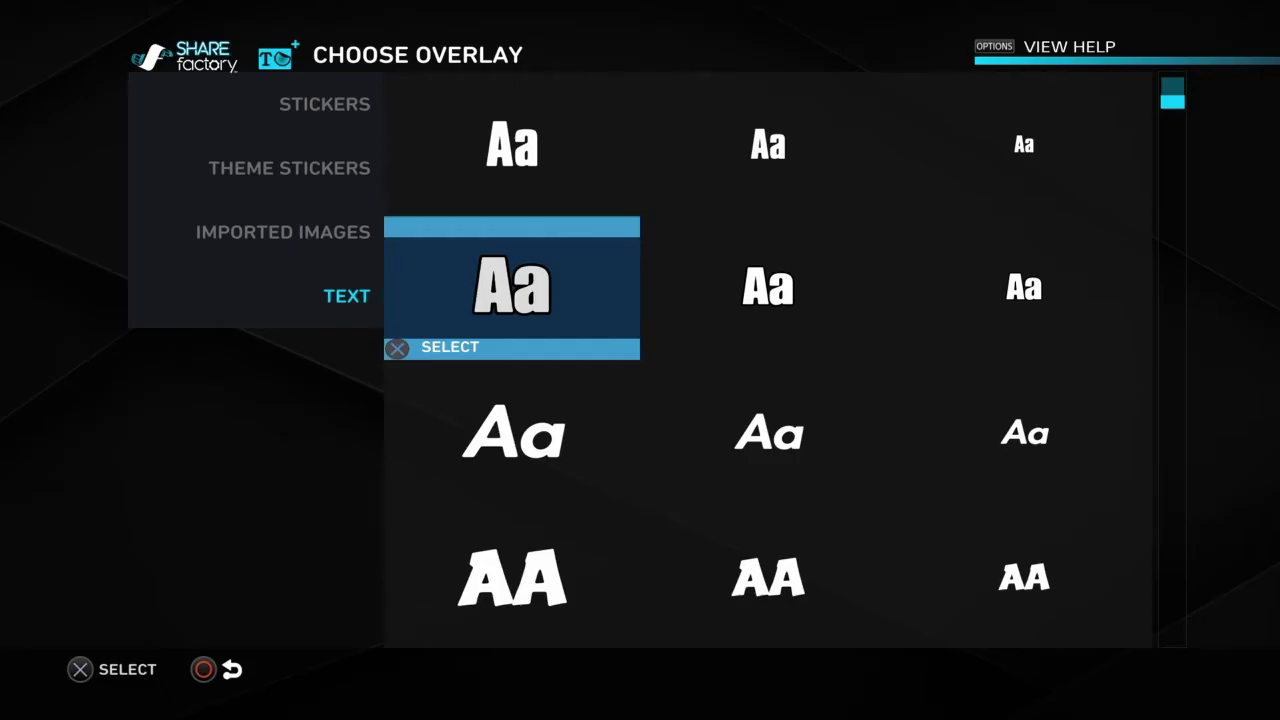
{"action": "key", "text": "Return"}
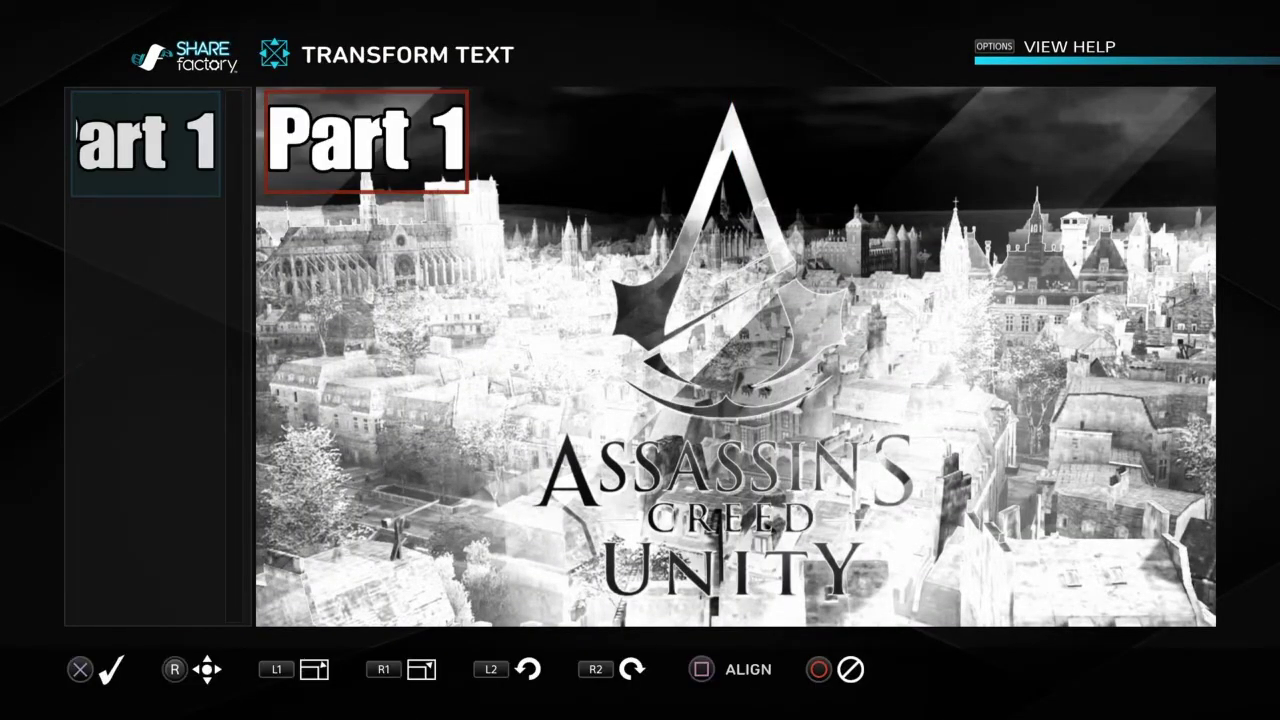
- Move the "Part 1" text away from the photo's corner and enlarge it slightly
{"action": "key", "text": "Right"}
{"action": "key", "text": "Right"}
{"action": "key", "text": "Down"}
{"action": "key", "text": "Left"}
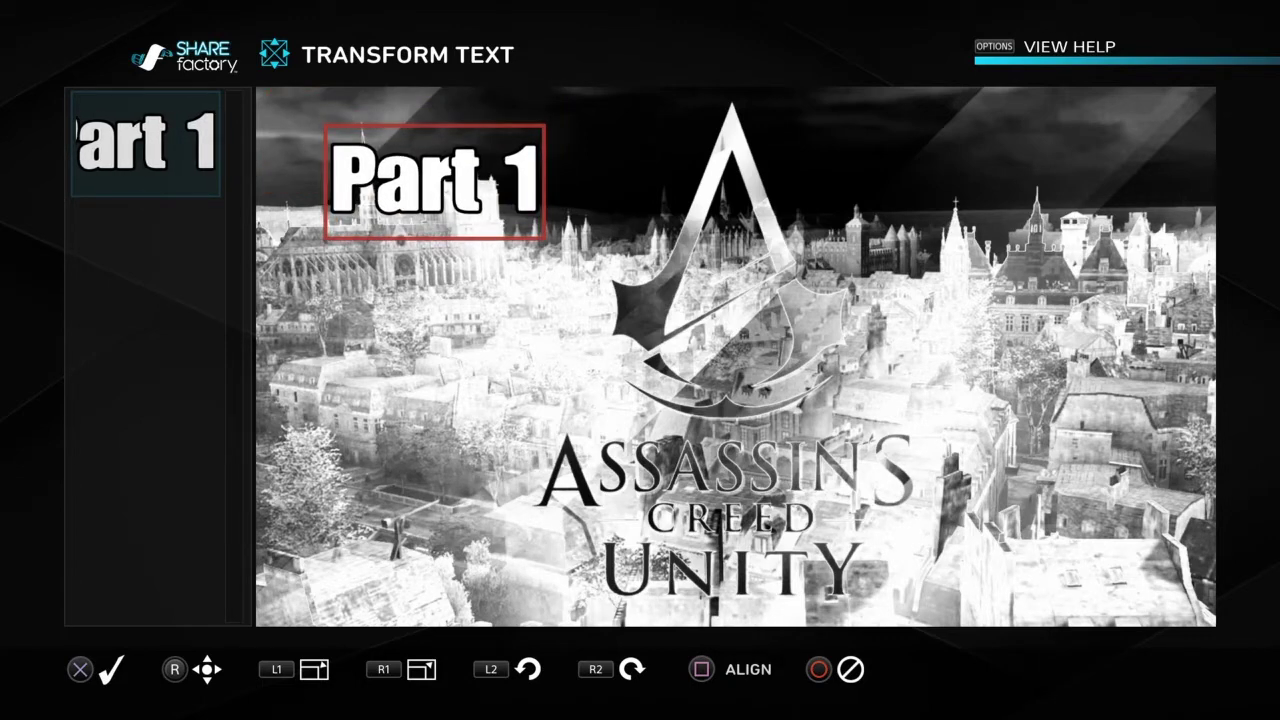
- Enlarge the "Part 1" text further, tilt it counter-clockwise and place it over the photo's upper-left area
{"action": "key", "text": "Down"}
{"action": "key", "text": "Right"}
{"action": "key", "text": "Right"}
{"action": "key", "text": "Left"}
{"action": "key", "text": "Right"}
{"action": "key", "text": "Up"}
{"action": "key", "text": "Left"}
{"action": "key", "text": "Down"}
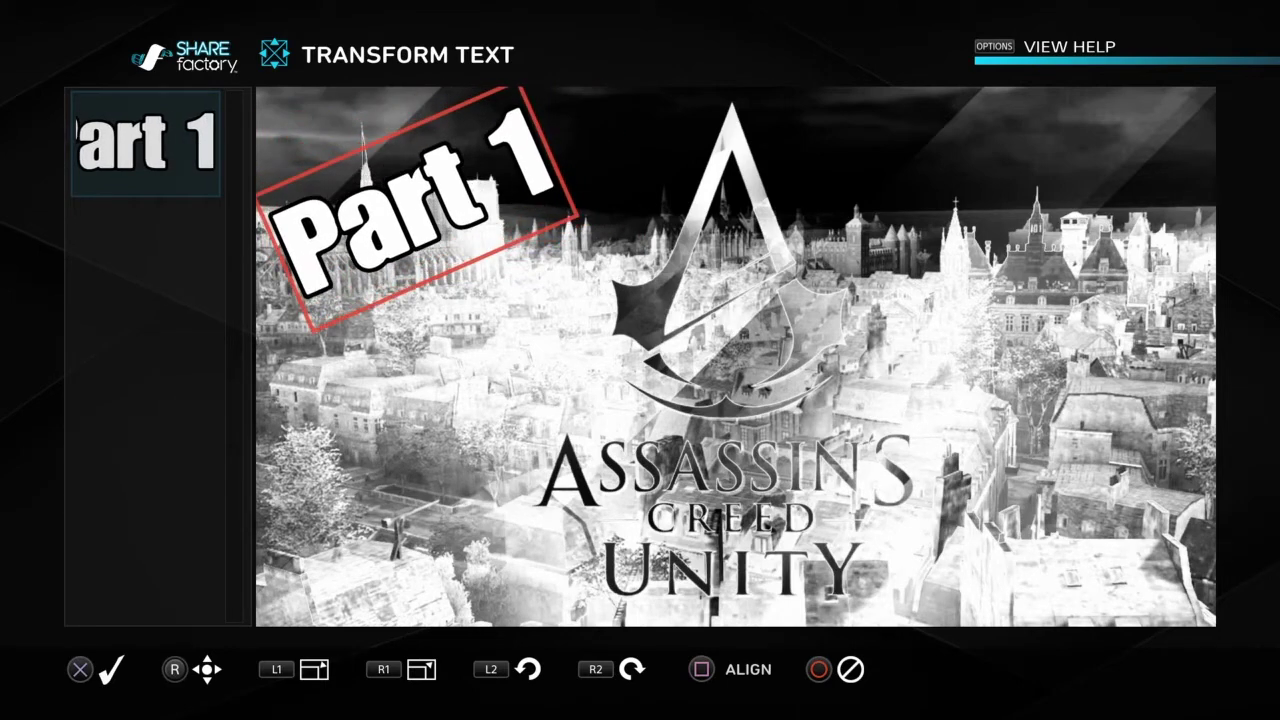
{"action": "key", "text": "Up"}
{"action": "key", "text": "Down"}
{"action": "key", "text": "Right"}
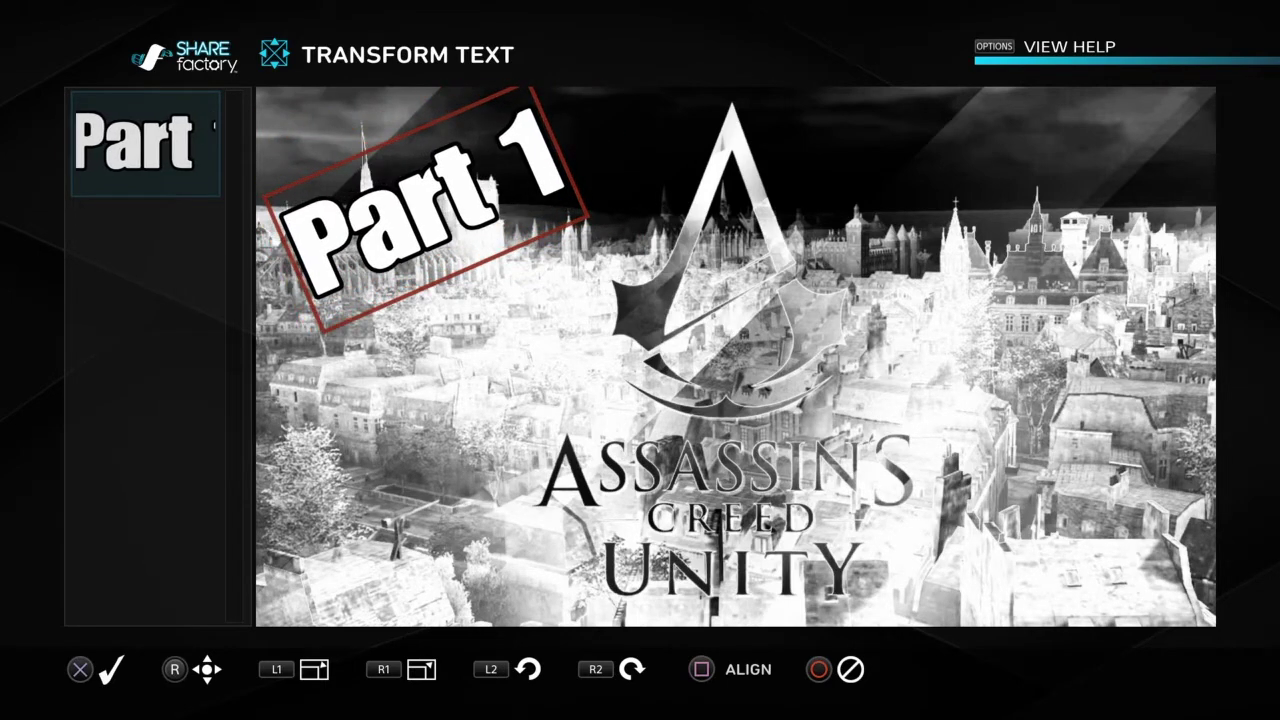
{"action": "key", "text": "Return"}
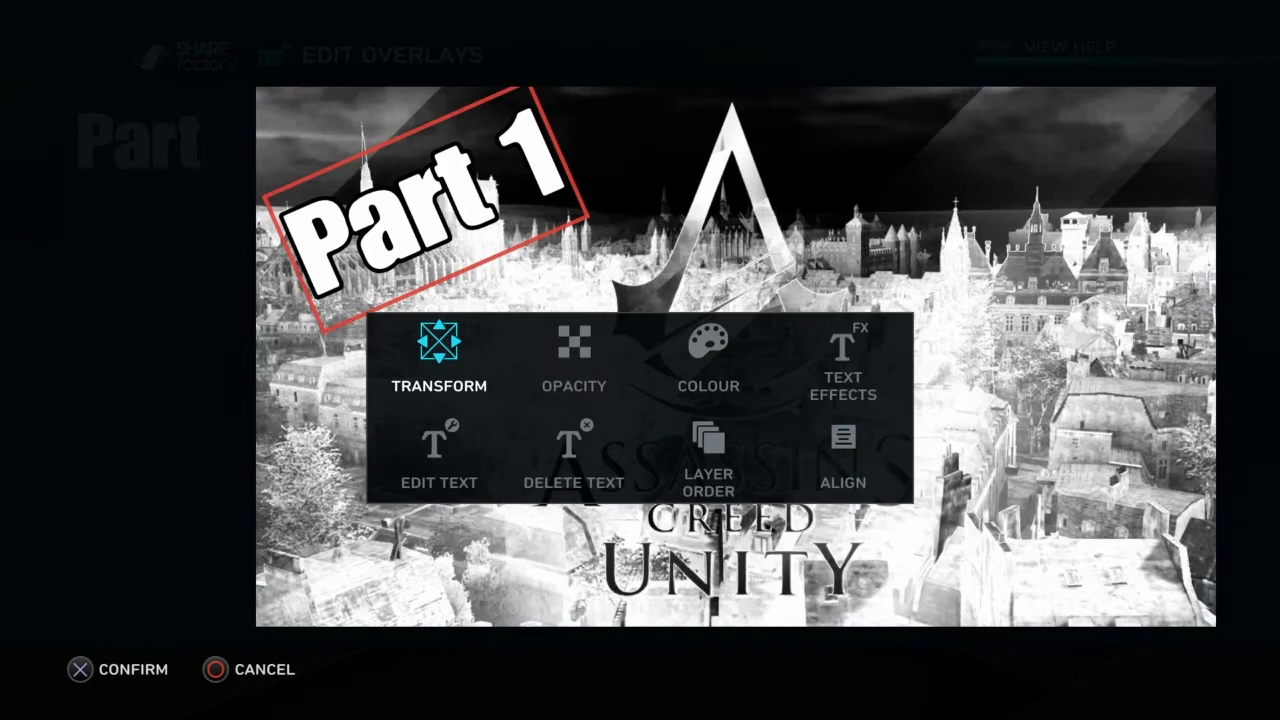
- Open the colour settings of the "Part 1" text and raise the saturation to 67
{"action": "key", "text": "Right"}
{"action": "key", "text": "Right"}
{"action": "key", "text": "Return"}
{"action": "key", "text": "Right"}
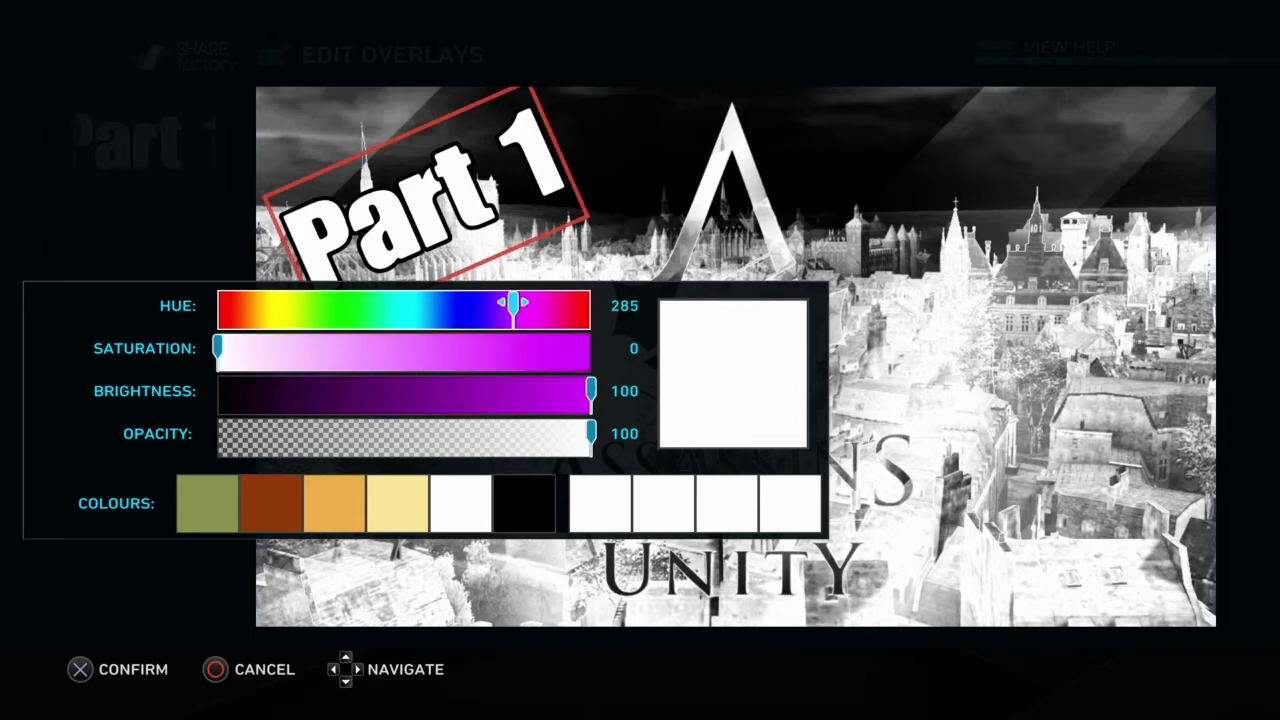
{"action": "key", "text": "Down"}
{"action": "key", "text": "Right"}
{"action": "key", "text": "Right"}
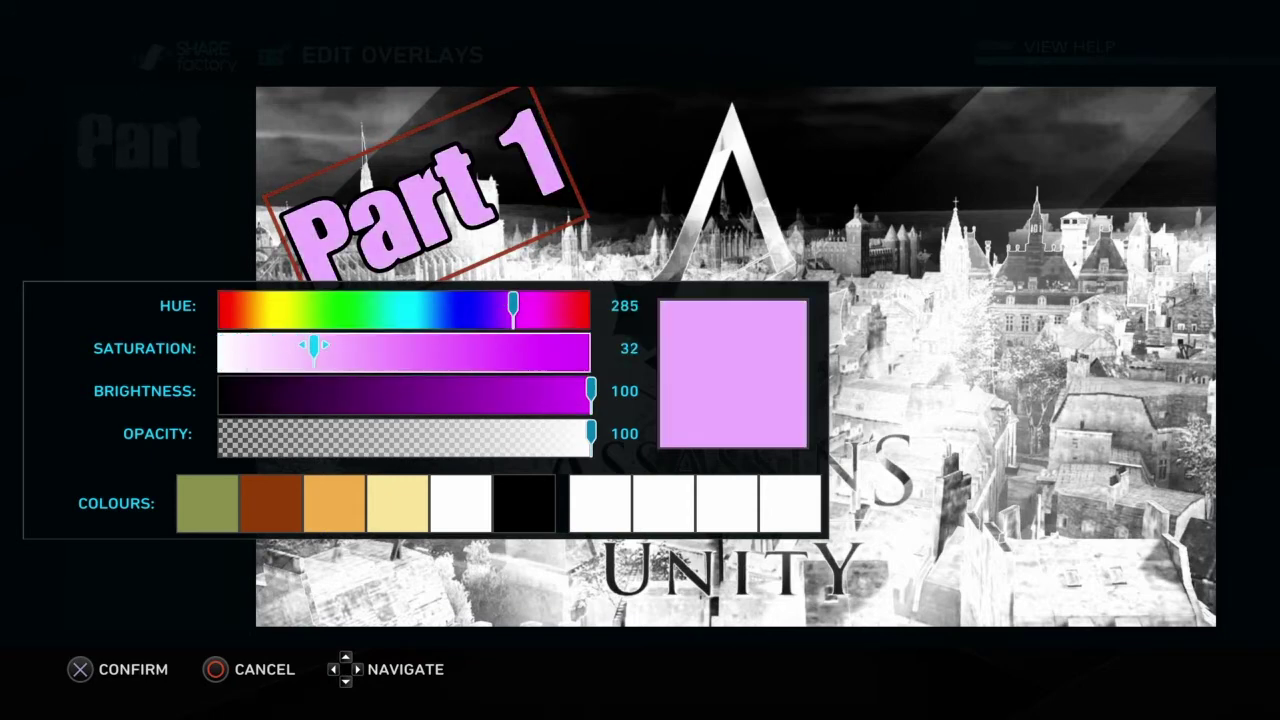
{"action": "key", "text": "Left"}
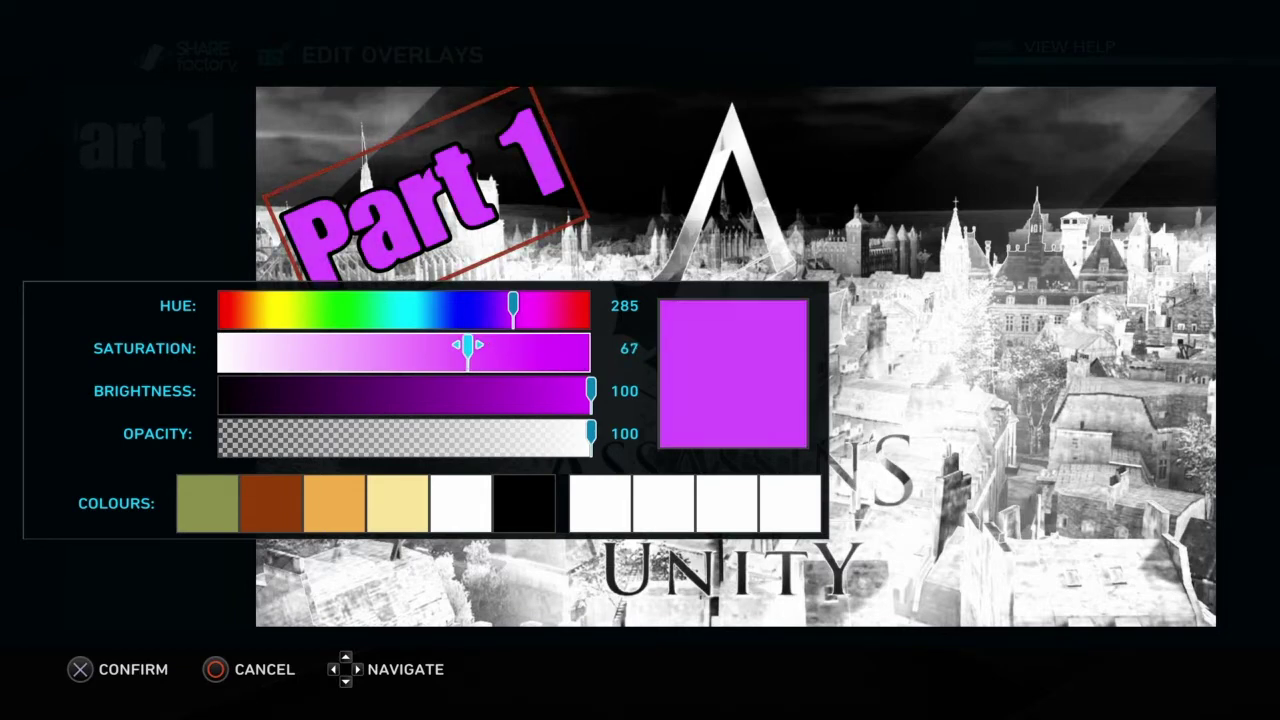
- Set the text colour to a vivid green with hue 115 and nearly full saturation
{"action": "key", "text": "Up"}
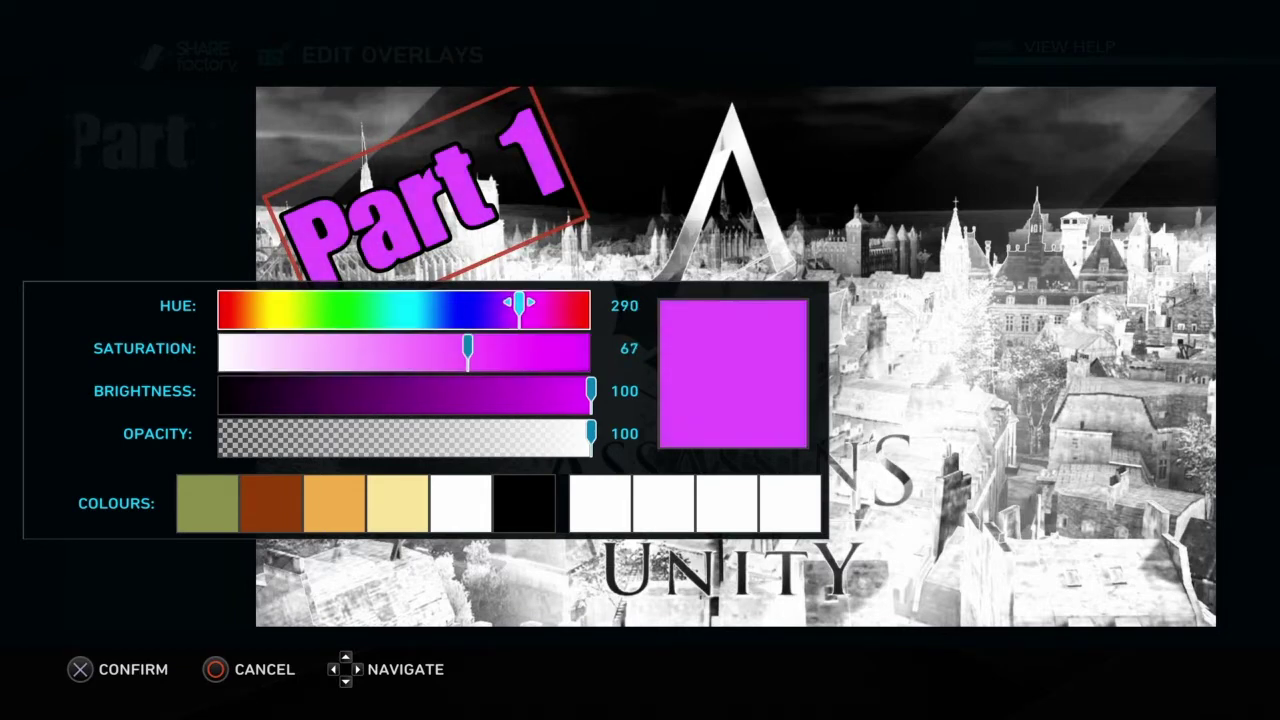
{"action": "key", "text": "Right"}
{"action": "key", "text": "Left"}
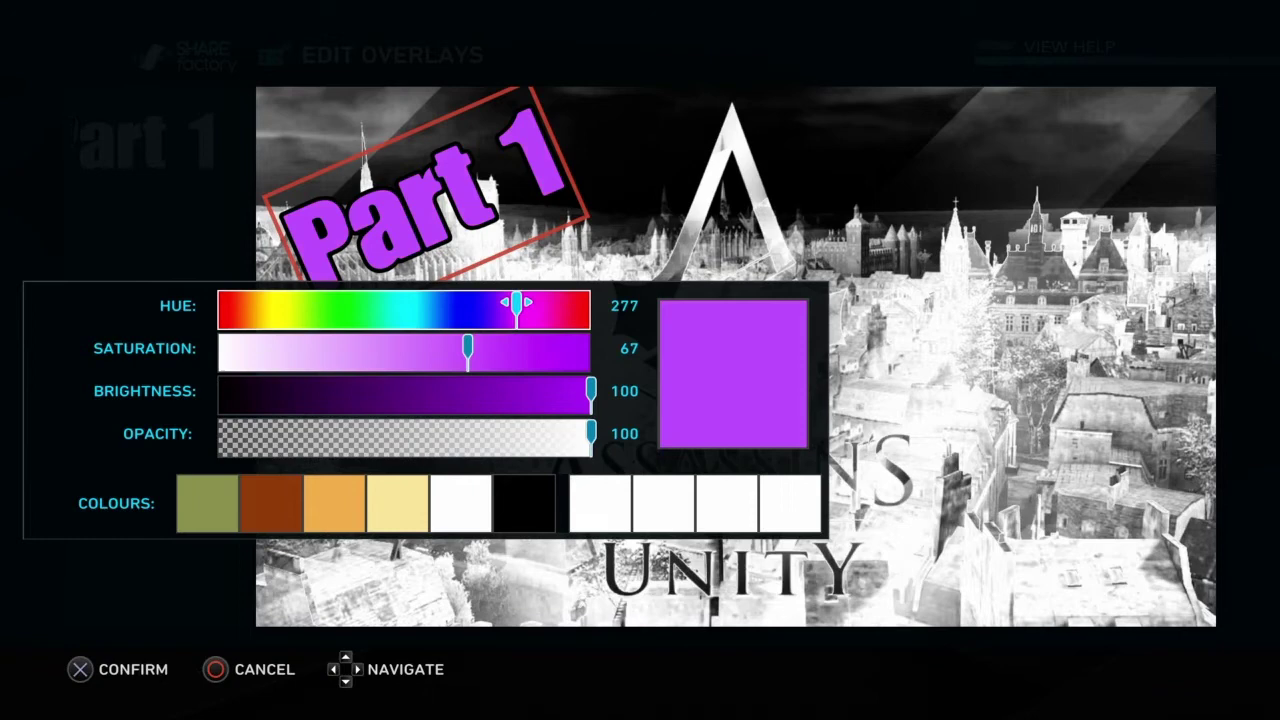
{"action": "key", "text": "Right"}
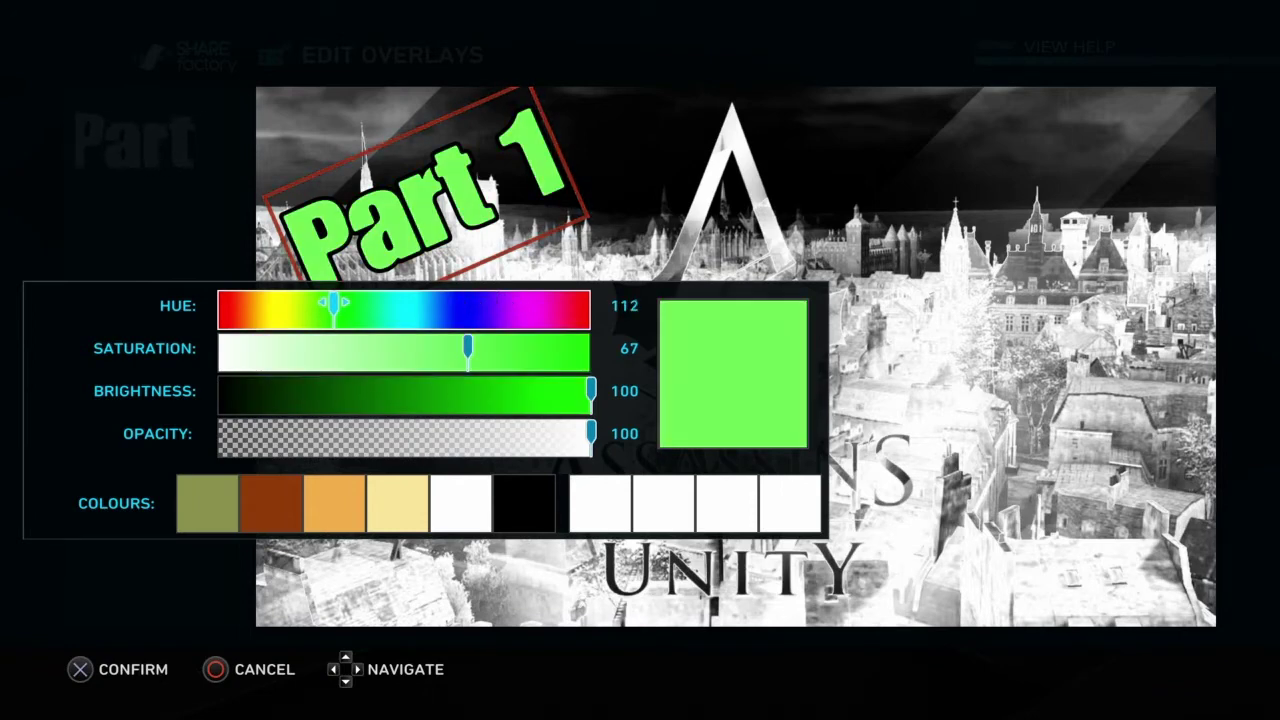
{"action": "key", "text": "Right"}
{"action": "key", "text": "Down"}
{"action": "key", "text": "Right"}
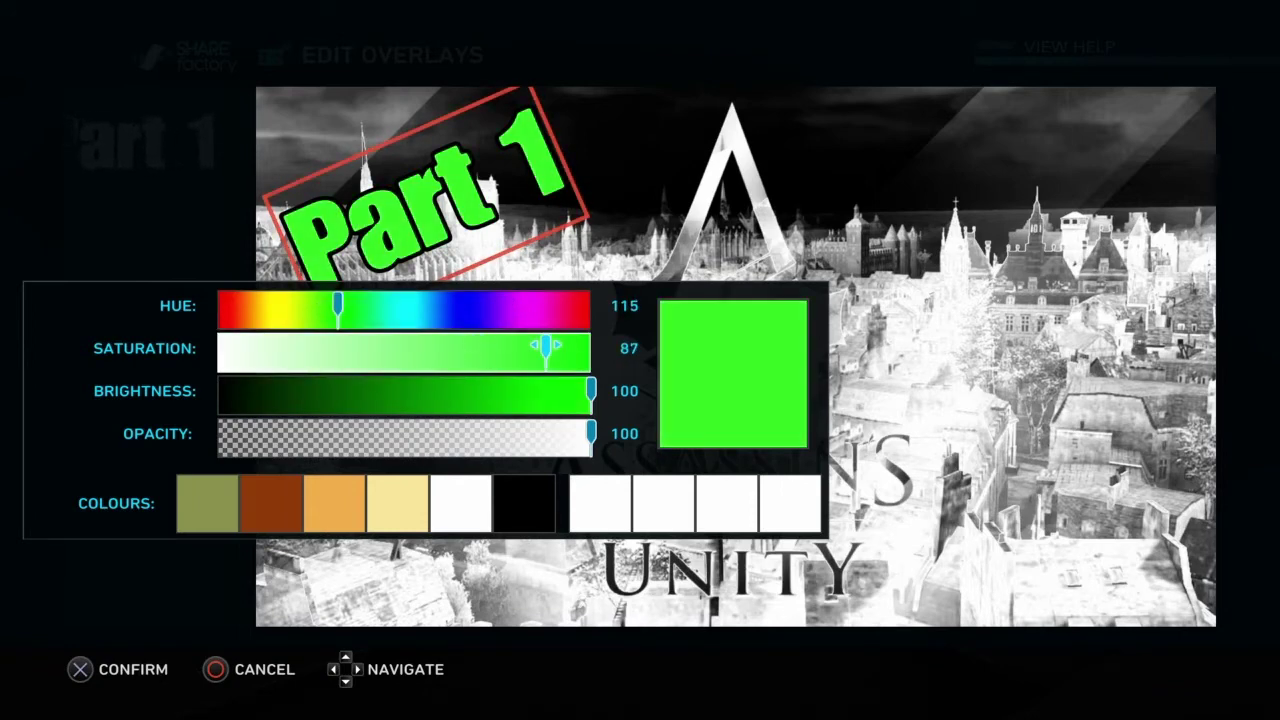
{"action": "key", "text": "Right"}
{"action": "key", "text": "Return"}
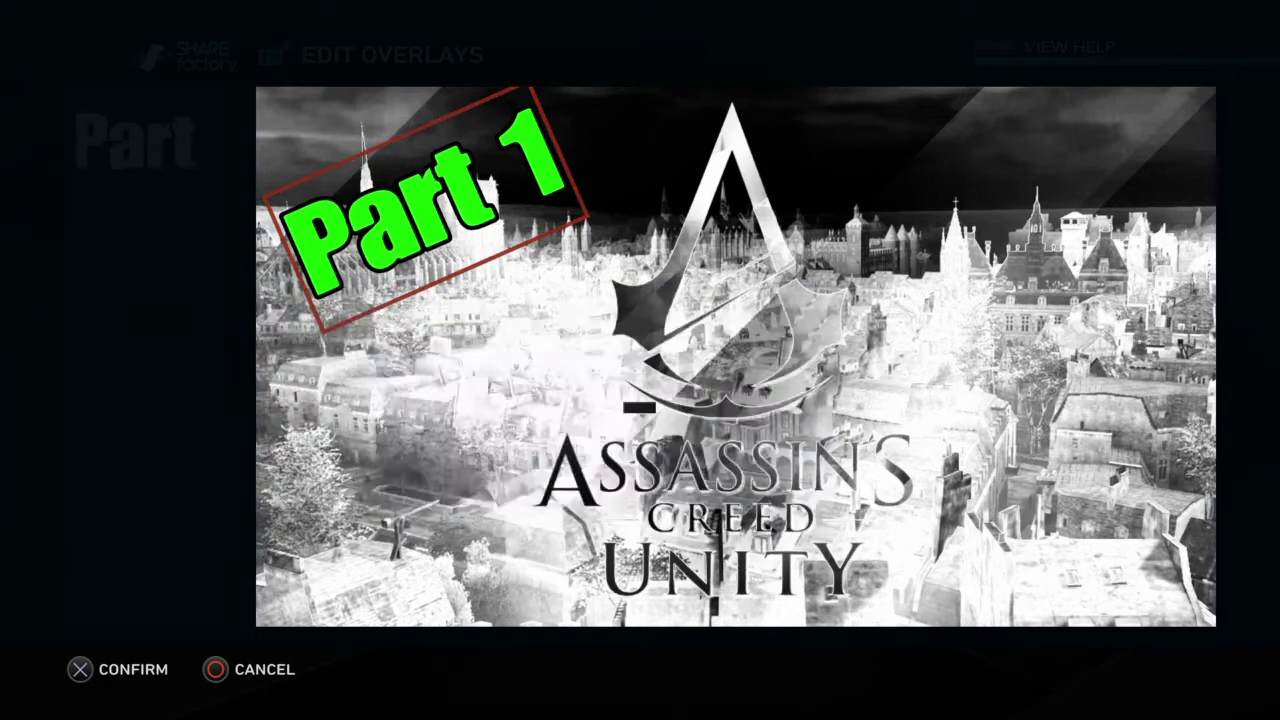
- Look over the editing options available for the text overlay
{"action": "key", "text": "Left"}
{"action": "key", "text": "Left"}
{"action": "key", "text": "Right"}
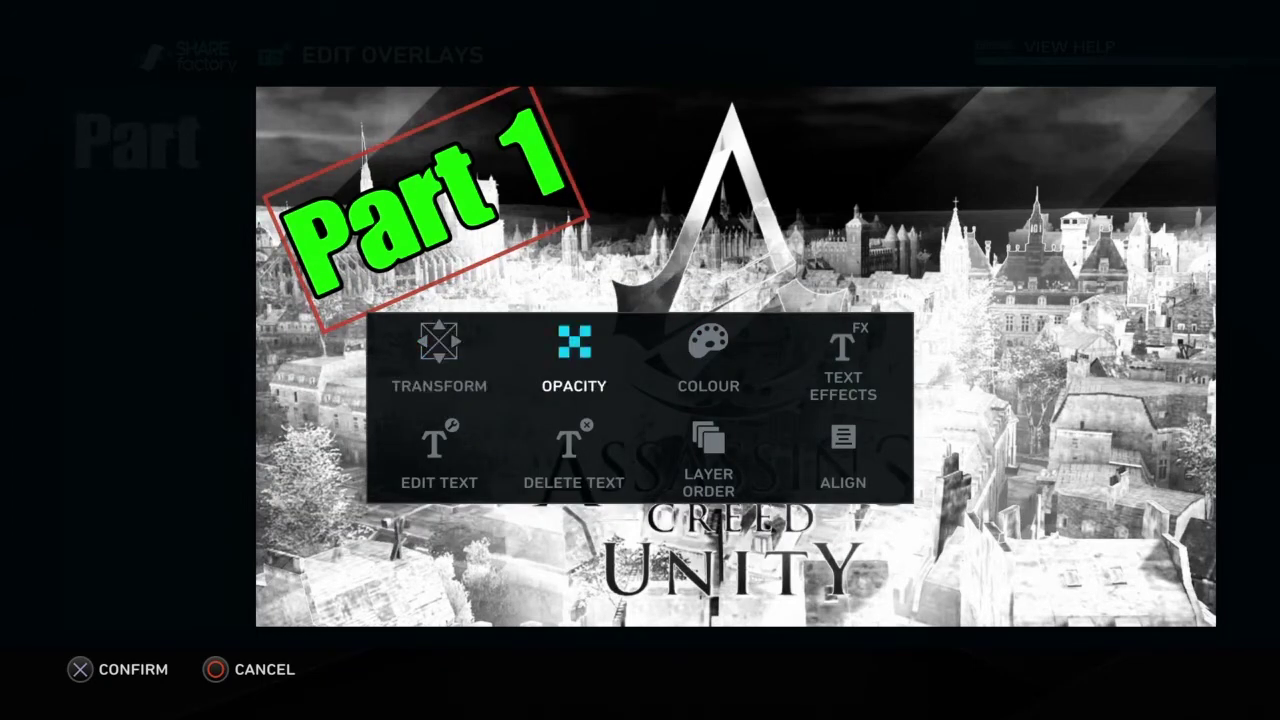
{"action": "key", "text": "Right"}
{"action": "key", "text": "Right"}
{"action": "key", "text": "Left"}
{"action": "key", "text": "Down"}
{"action": "key", "text": "Left"}
{"action": "key", "text": "Left"}
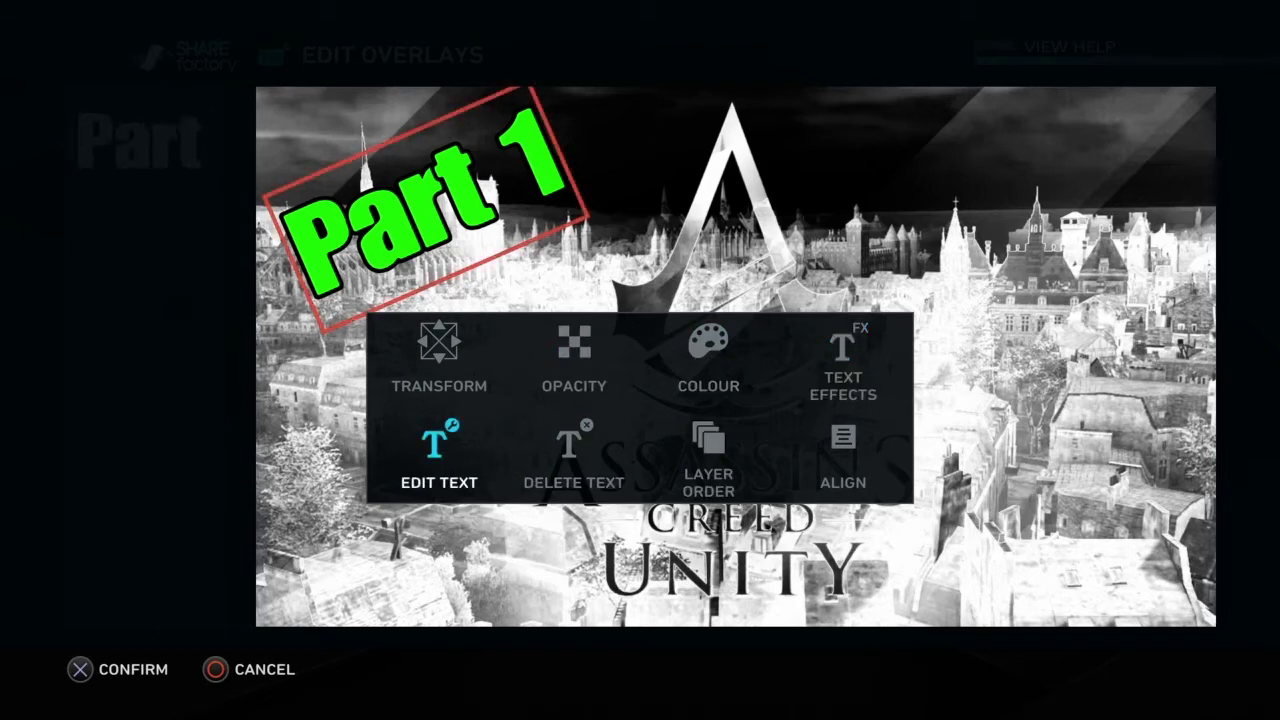
{"action": "key", "text": "Escape"}
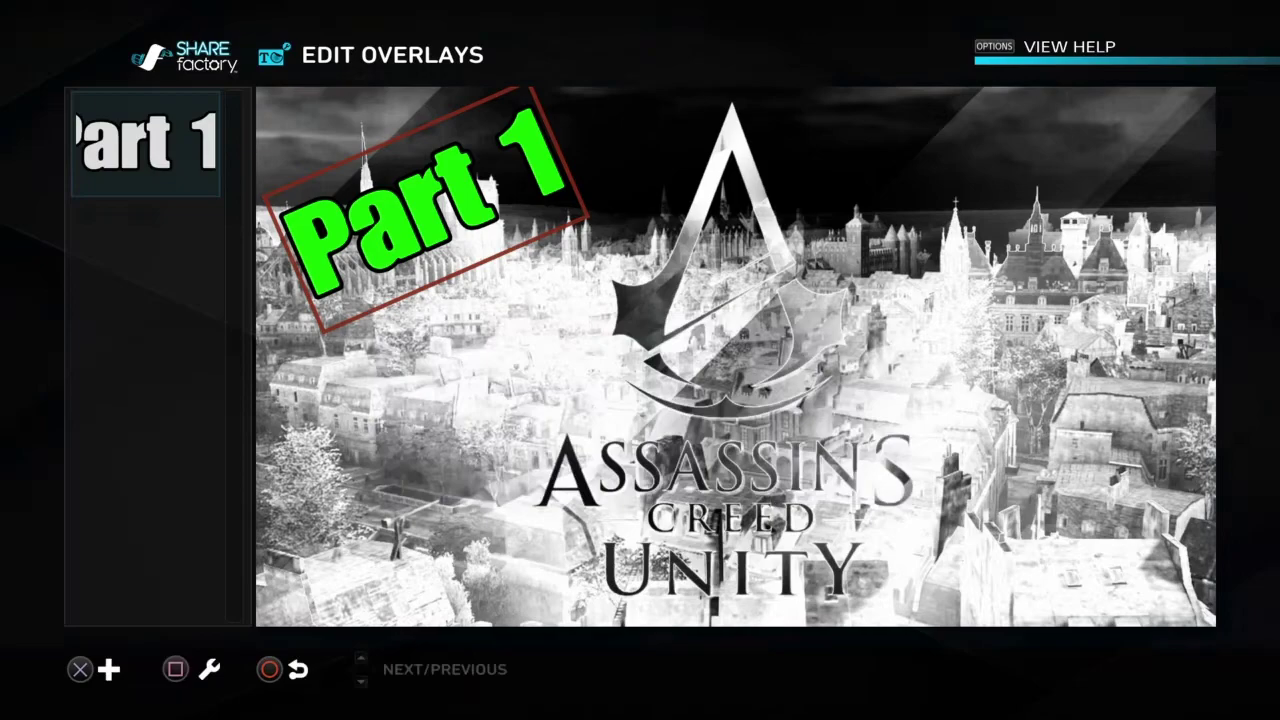
{"action": "key", "text": "Return"}
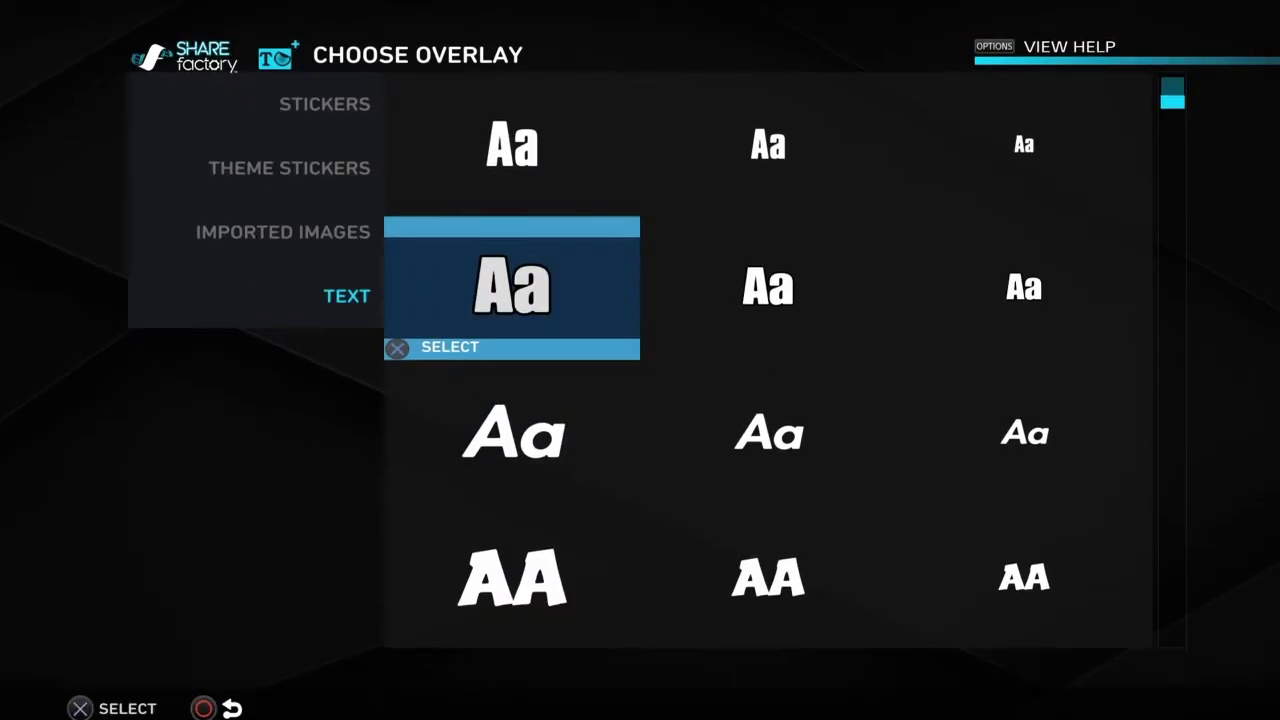
{"action": "key", "text": "Left"}
{"action": "key", "text": "Right"}
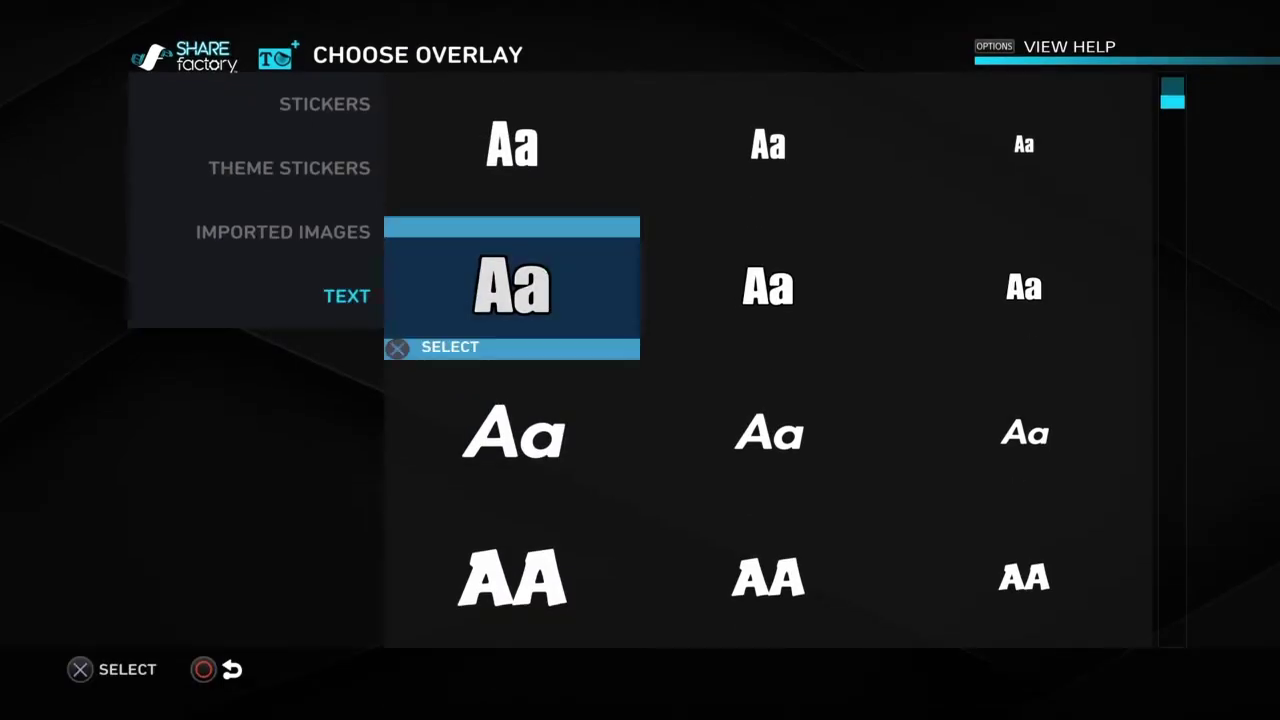
{"action": "key", "text": "Escape"}
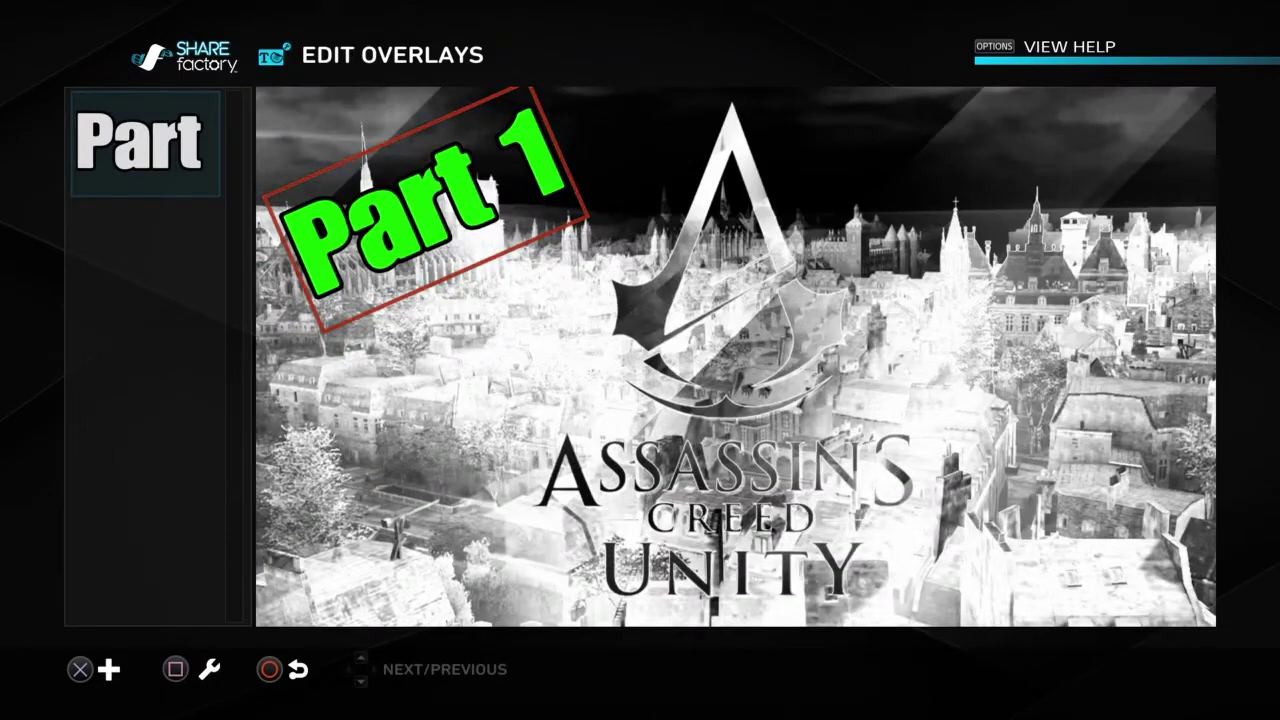
- Start adding another overlay, look through the text styles and switch to the sticker collection
{"action": "key", "text": "Return"}
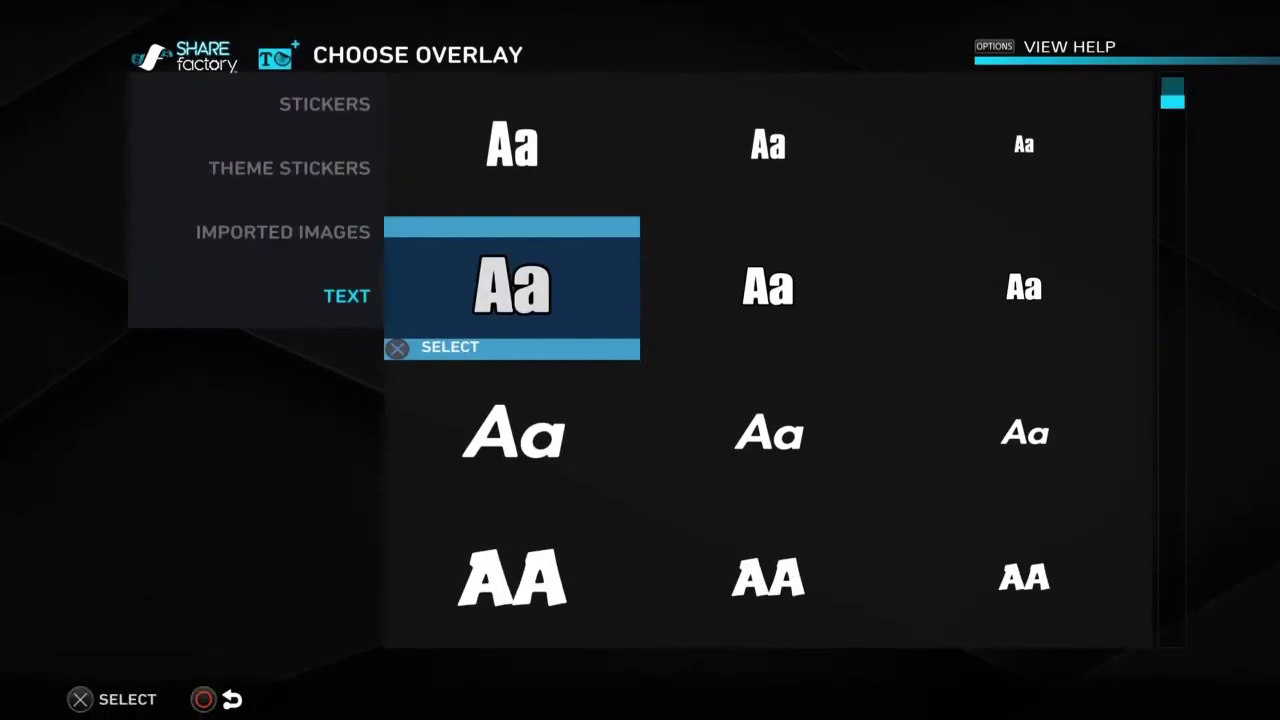
{"action": "key", "text": "Right"}
{"action": "key", "text": "Down"}
{"action": "key", "text": "Down"}
{"action": "key", "text": "Down"}
{"action": "key", "text": "Left"}
{"action": "key", "text": "Left"}
{"action": "key", "text": "Up"}
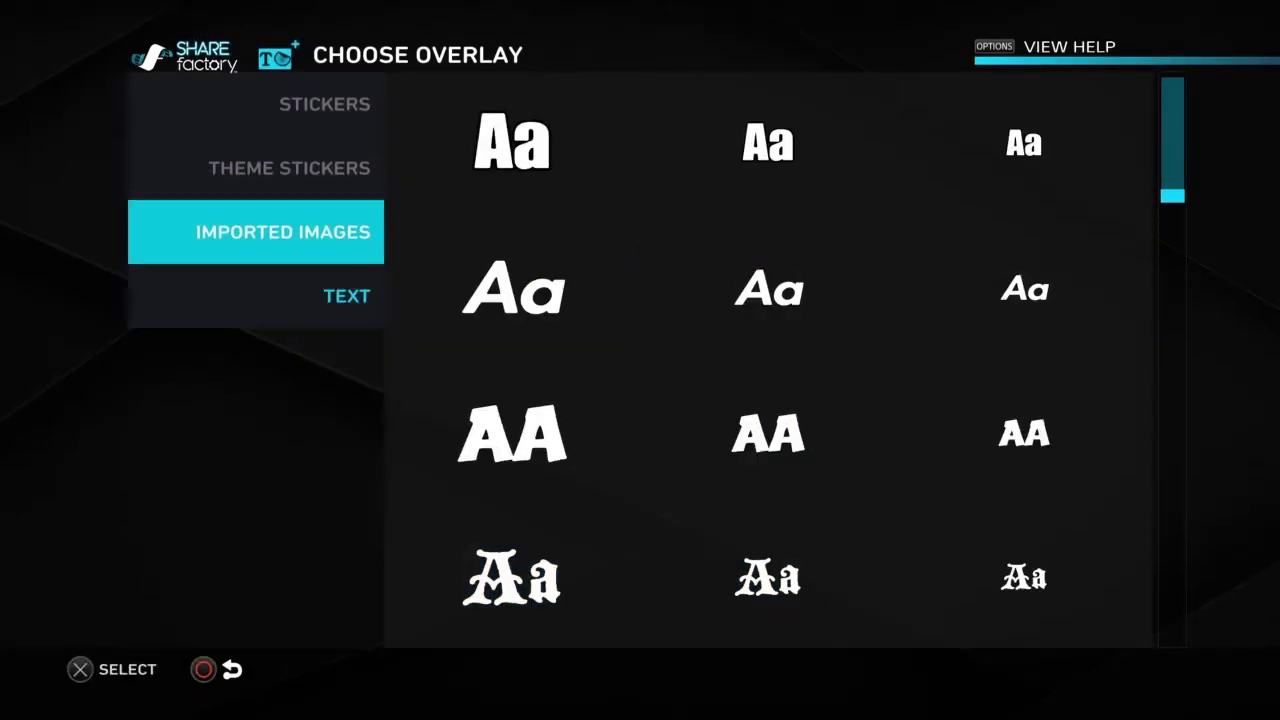
{"action": "key", "text": "Up"}
{"action": "key", "text": "Up"}
{"action": "key", "text": "Right"}
{"action": "key", "text": "Right"}
- Add the grinning troll-face sticker with the long narrow chin to the photo
{"action": "key", "text": "Down"}
{"action": "key", "text": "Down"}
{"action": "key", "text": "Down"}
{"action": "key", "text": "Down"}
{"action": "key", "text": "Down"}
{"action": "key", "text": "Down"}
{"action": "key", "text": "Down"}
{"action": "key", "text": "Down"}
{"action": "key", "text": "Down"}
{"action": "key", "text": "Down"}
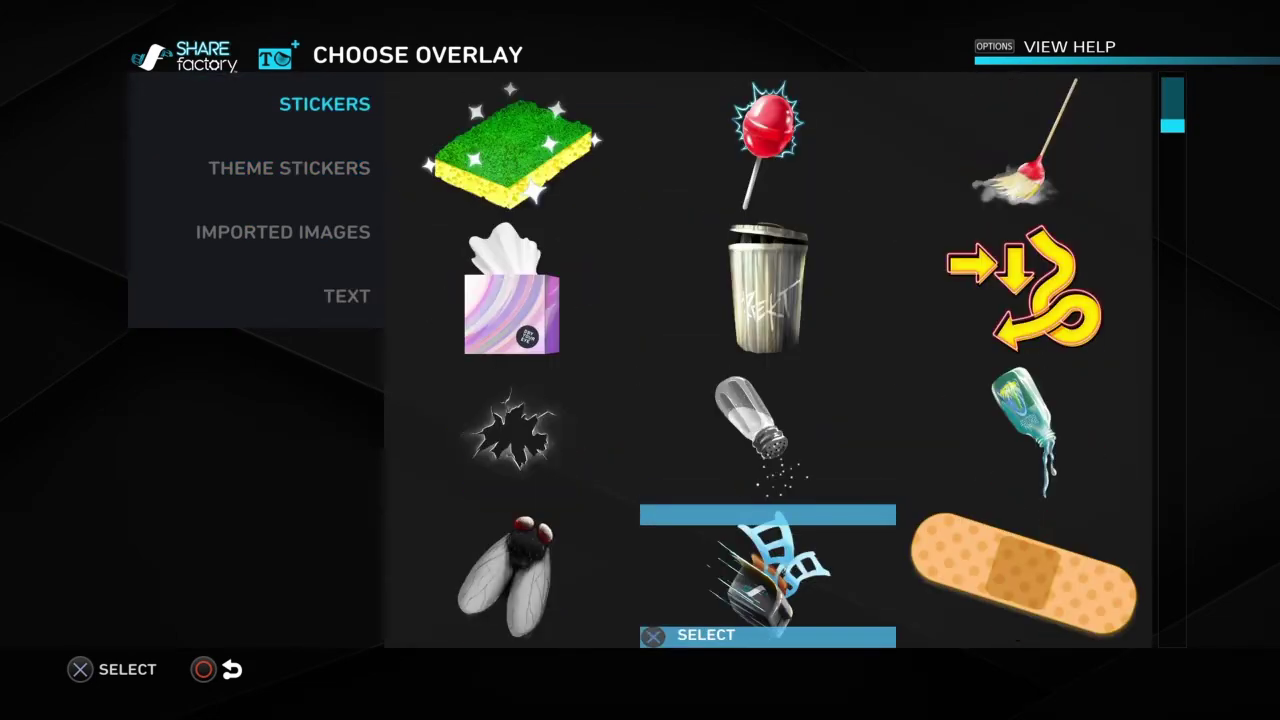
{"action": "key", "text": "Down"}
{"action": "key", "text": "Down"}
{"action": "key", "text": "Down"}
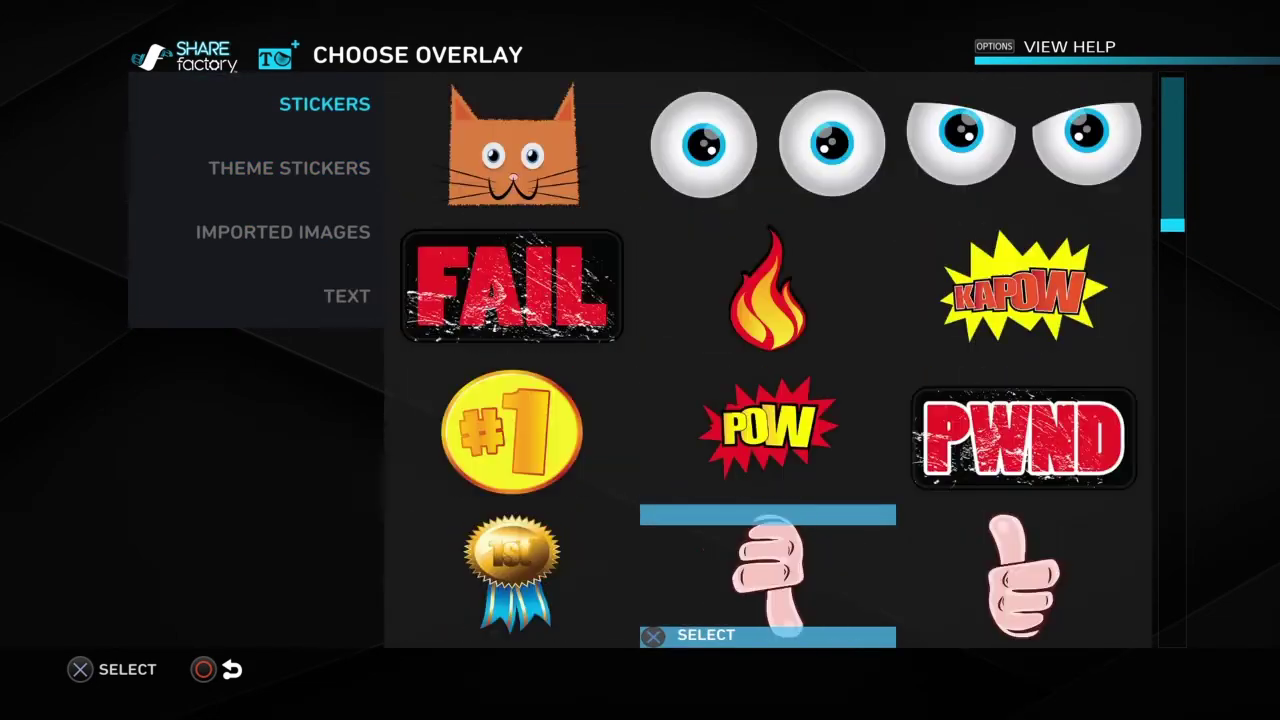
{"action": "key", "text": "Down"}
{"action": "key", "text": "Down"}
{"action": "key", "text": "Down"}
{"action": "key", "text": "Down"}
{"action": "key", "text": "Down"}
{"action": "key", "text": "Down"}
{"action": "key", "text": "Down"}
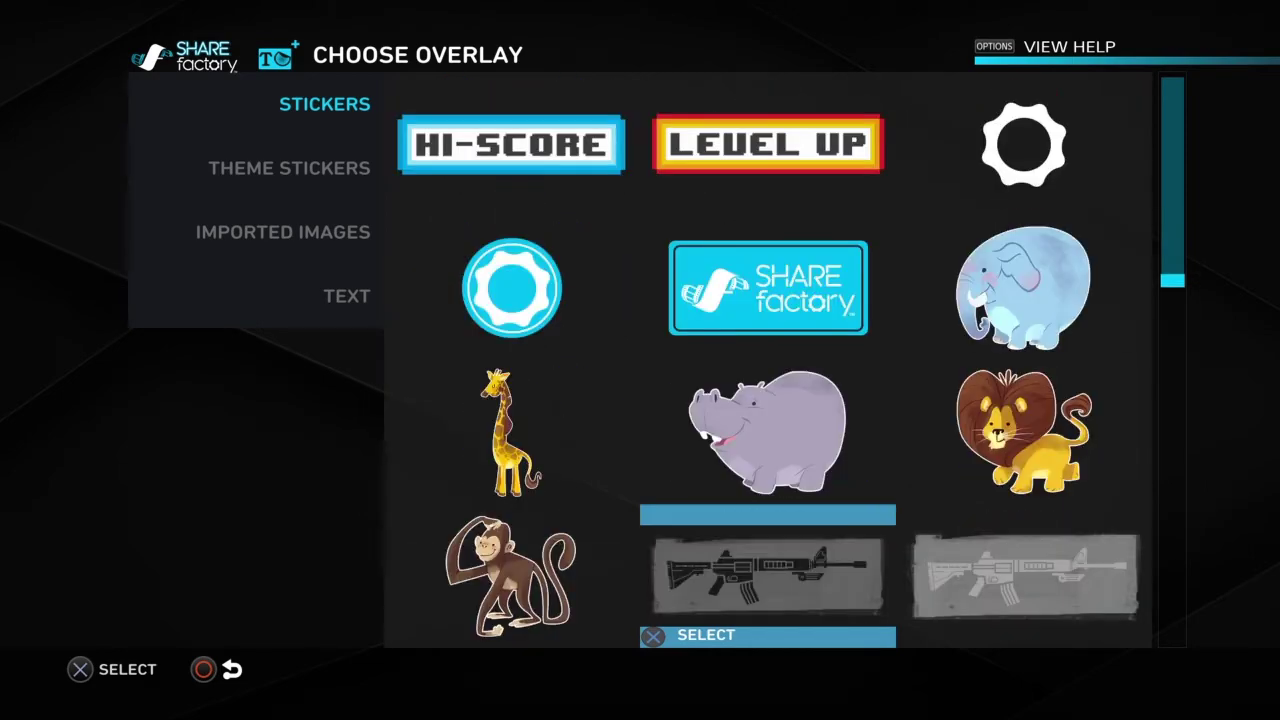
{"action": "key", "text": "Down"}
{"action": "key", "text": "Down"}
{"action": "key", "text": "Down"}
{"action": "key", "text": "Down"}
{"action": "key", "text": "Down"}
{"action": "key", "text": "Down"}
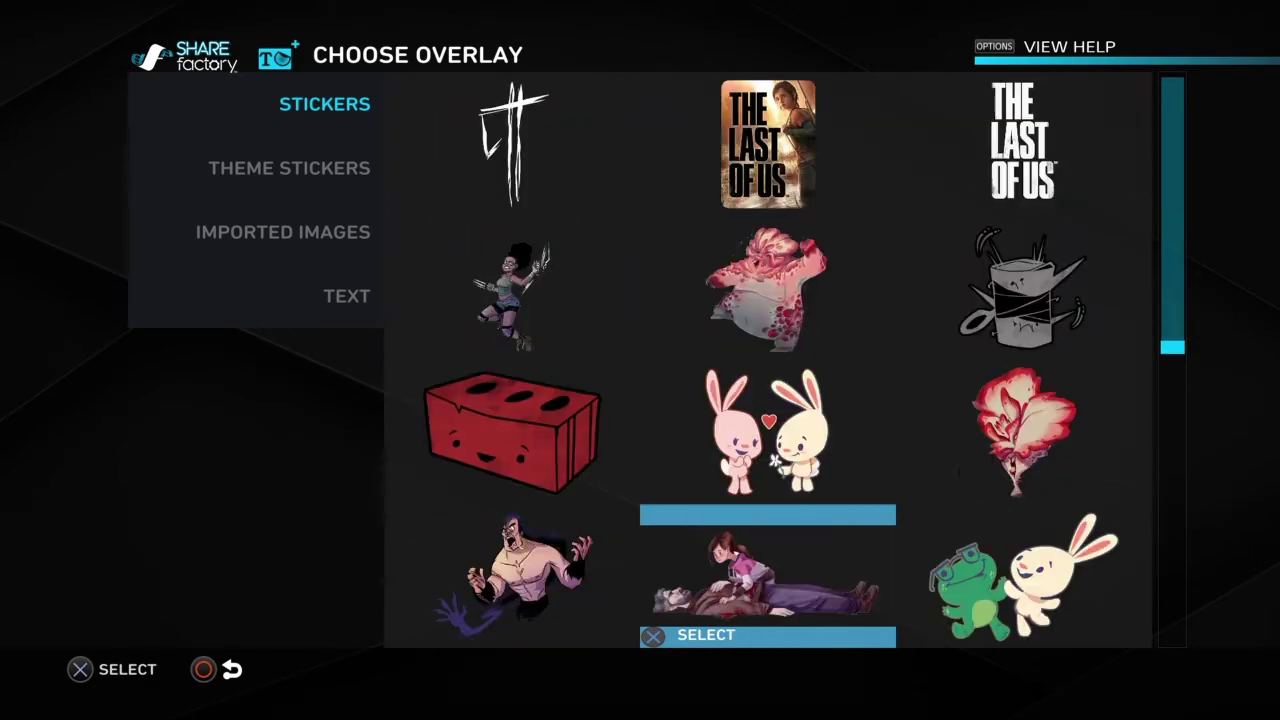
{"action": "key", "text": "Down"}
{"action": "key", "text": "Down"}
{"action": "key", "text": "Down"}
{"action": "key", "text": "Down"}
{"action": "key", "text": "Down"}
{"action": "key", "text": "Down"}
{"action": "key", "text": "Down"}
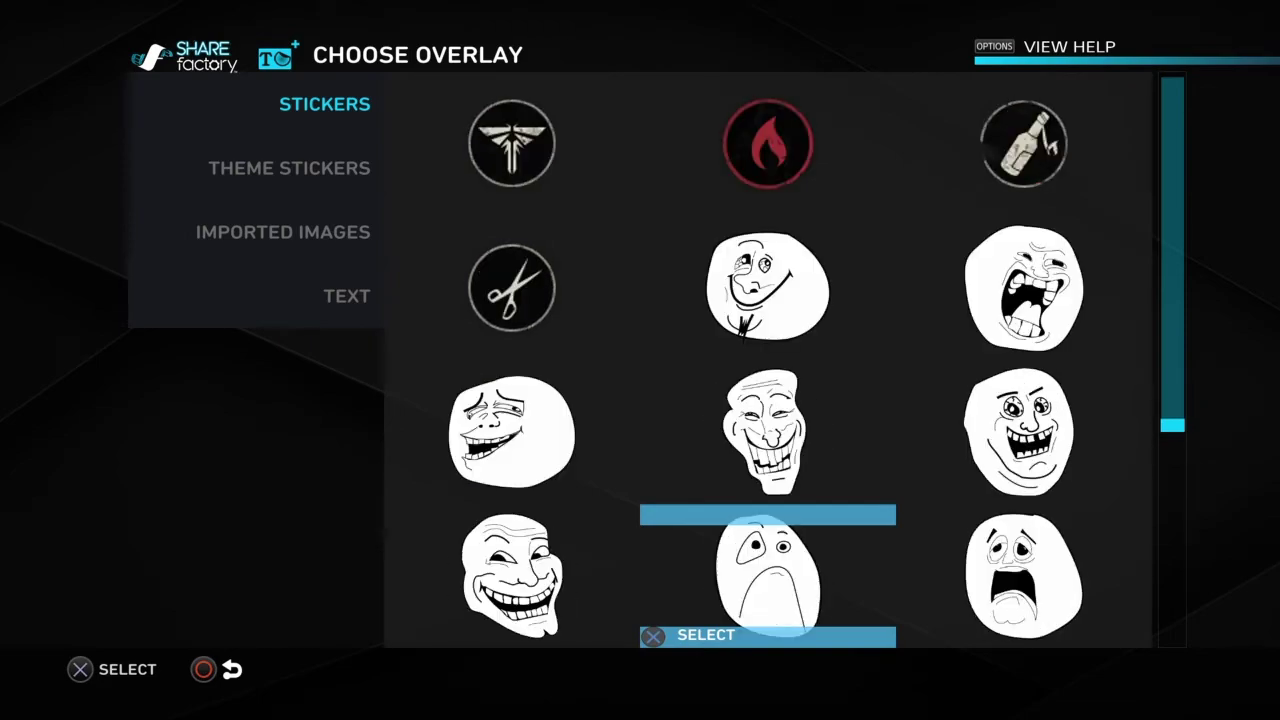
{"action": "key", "text": "Up"}
{"action": "key", "text": "Up"}
{"action": "key", "text": "Up"}
{"action": "key", "text": "Down"}
{"action": "key", "text": "Up"}
{"action": "key", "text": "Right"}
{"action": "key", "text": "Left"}
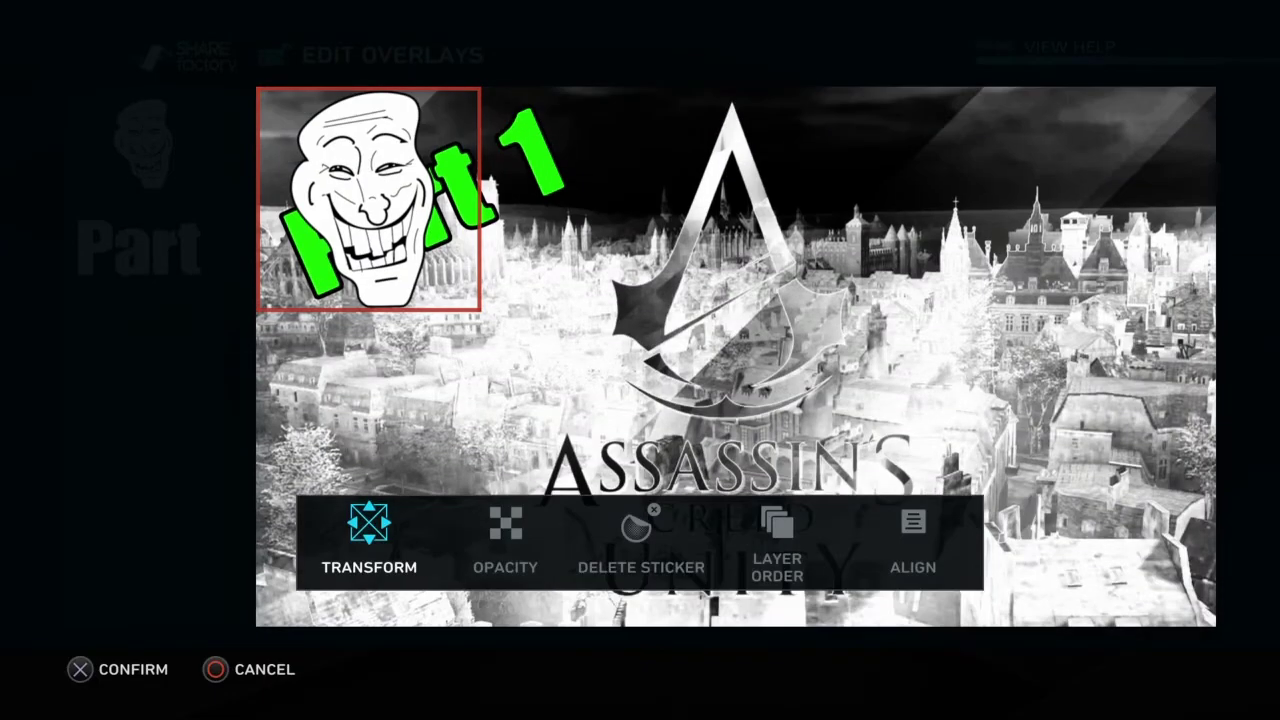
- Move the troll-face sticker into the photo's upper right corner and tilt it slightly clockwise
{"action": "key", "text": "Return"}
{"action": "key", "text": "Right"}
{"action": "key", "text": "Down"}
{"action": "key", "text": "Up"}
{"action": "key", "text": "Right"}
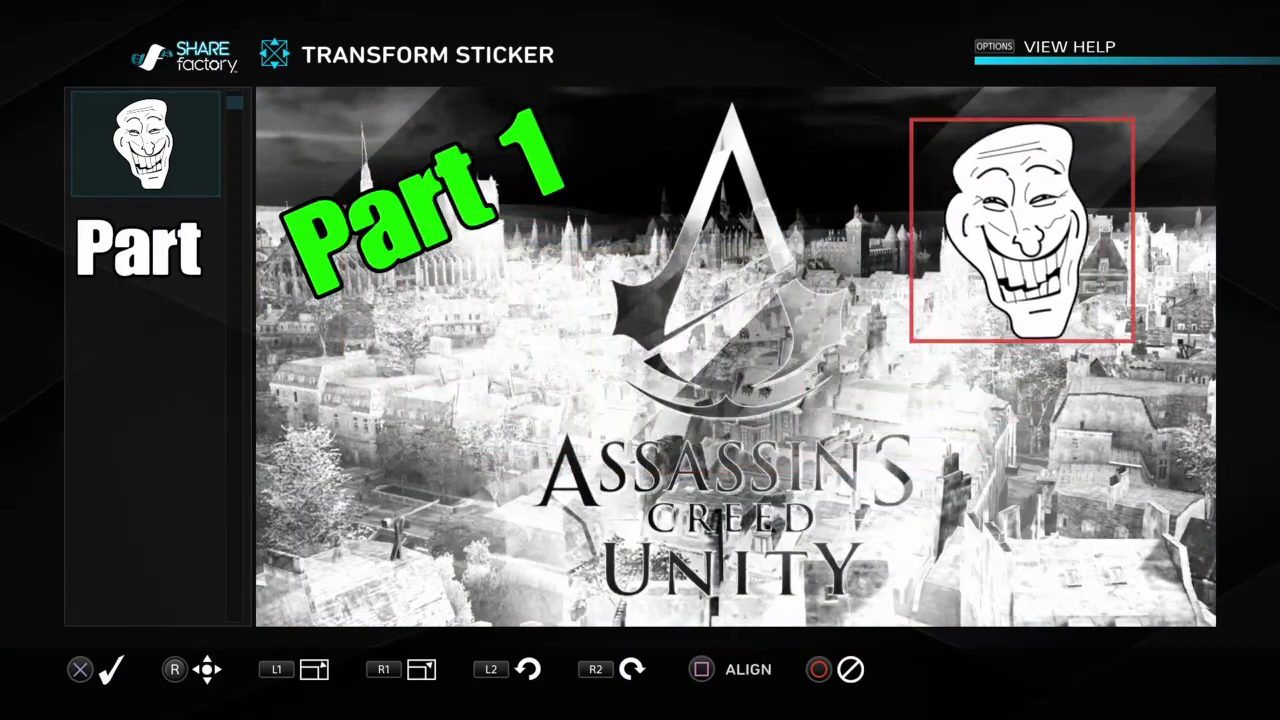
{"action": "key", "text": "Down"}
{"action": "key", "text": "Up"}
{"action": "key", "text": "Left"}
{"action": "key", "text": "R2"}
{"action": "key", "text": "Down"}
{"action": "key", "text": "Left"}
{"action": "key", "text": "Return"}
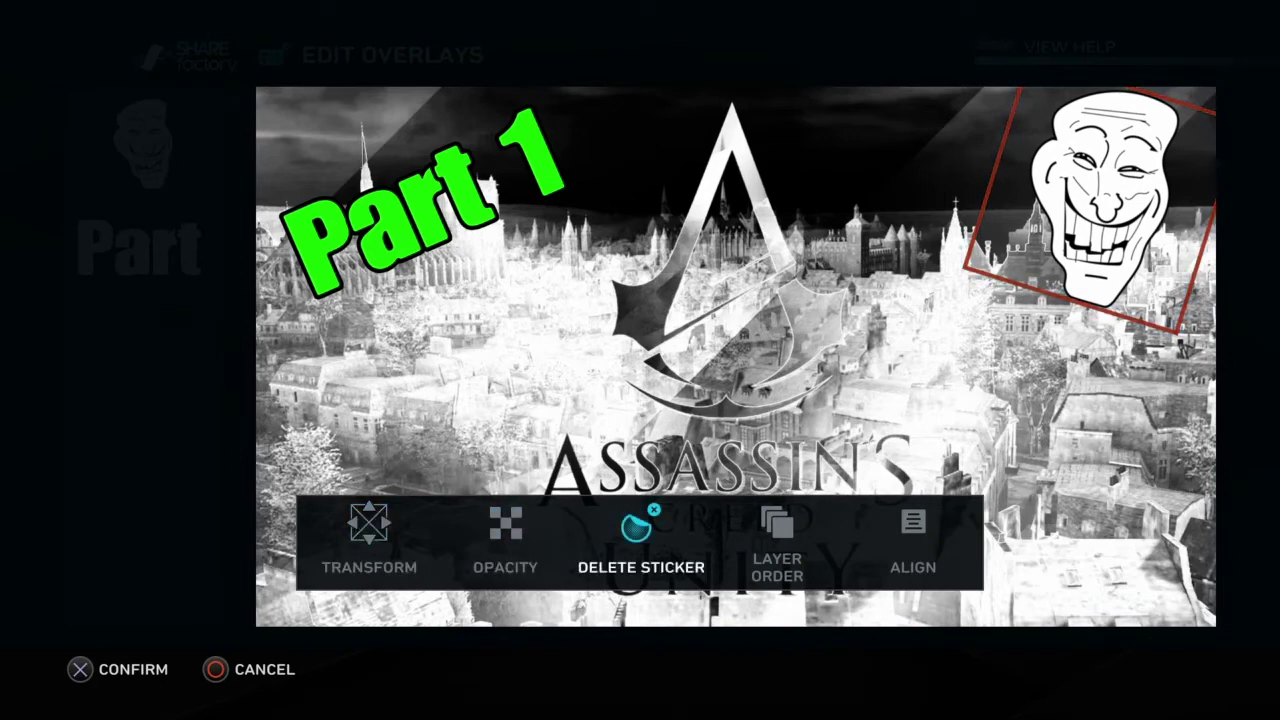
{"action": "key", "text": "Right"}
{"action": "key", "text": "Right"}
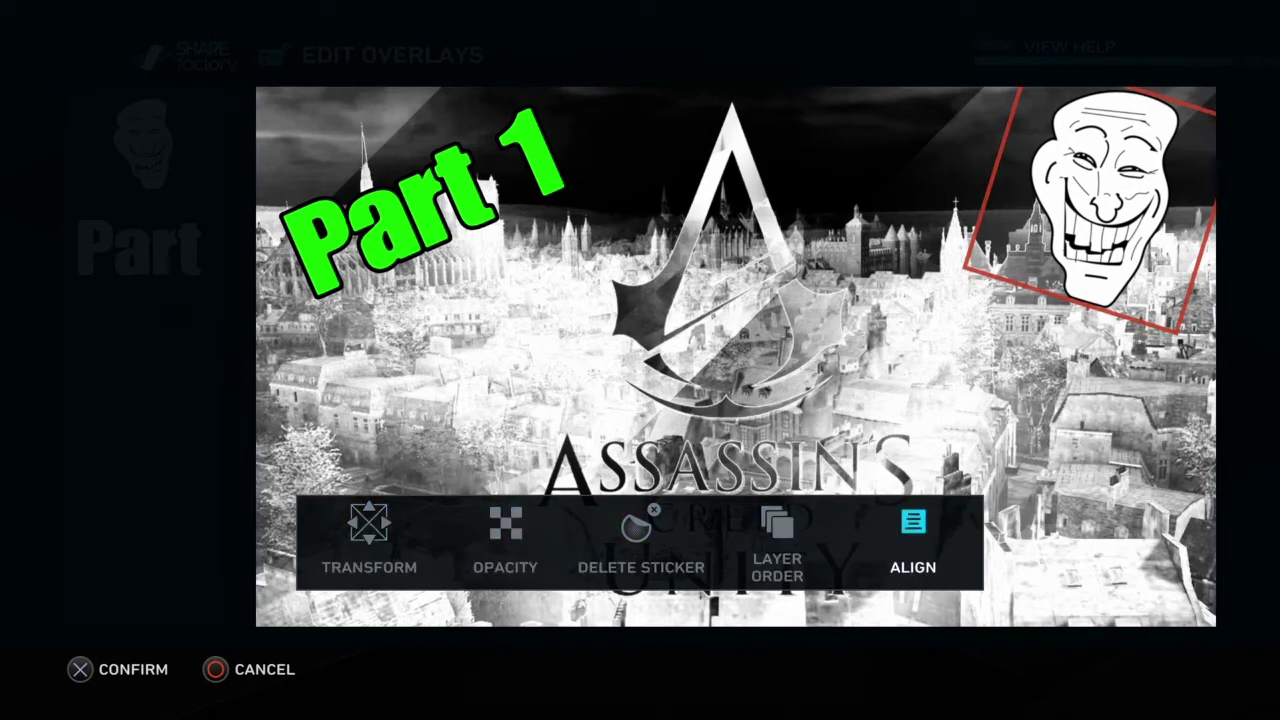
{"action": "key", "text": "Escape"}
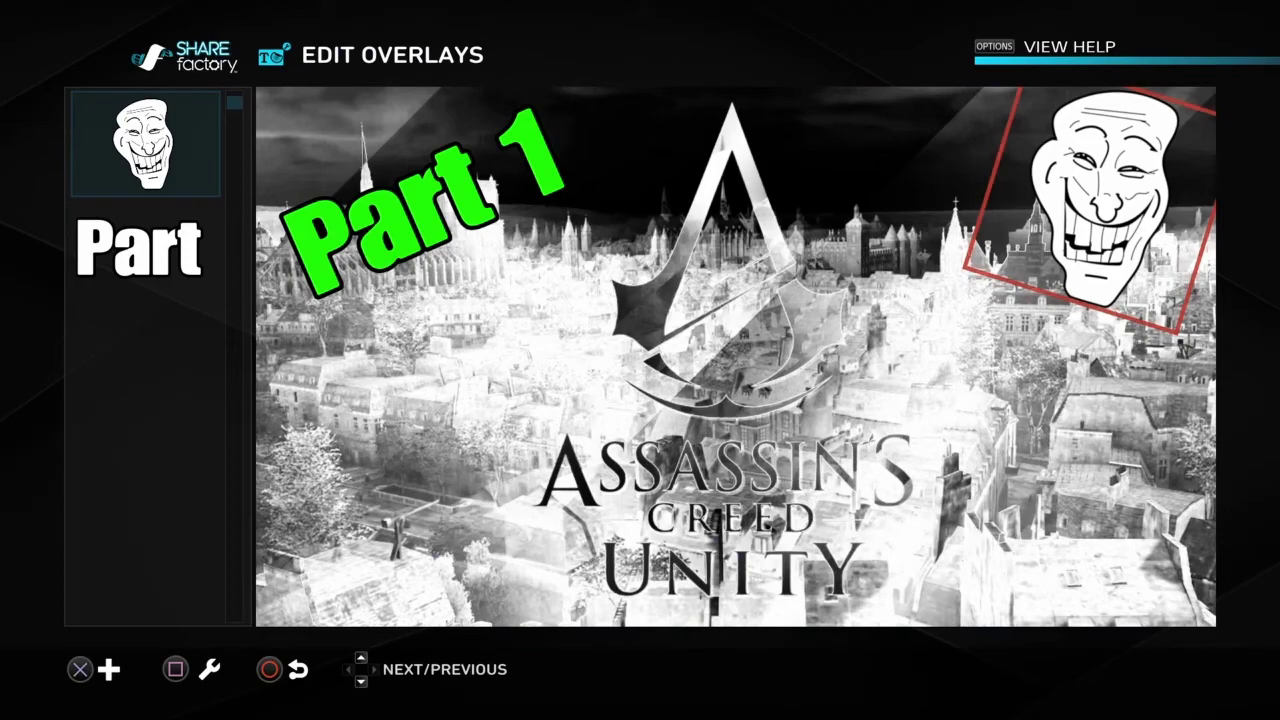
{"action": "key", "text": "Return"}
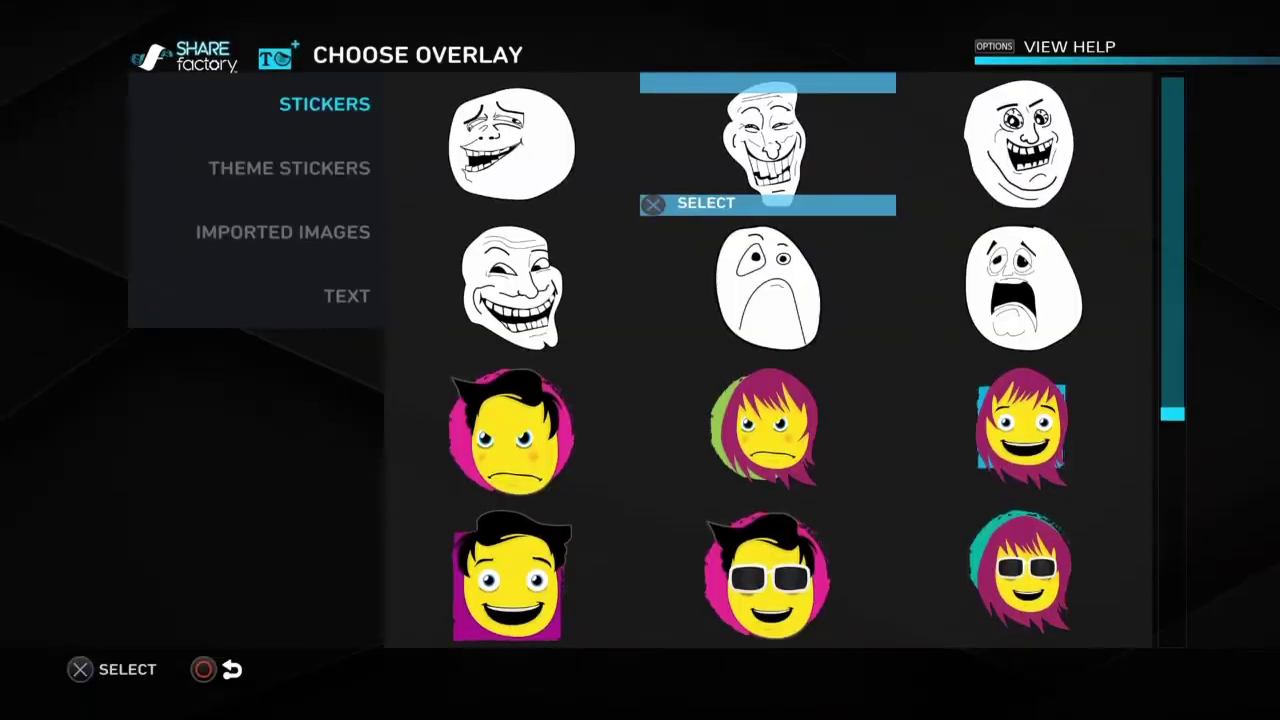
{"action": "key", "text": "Return"}
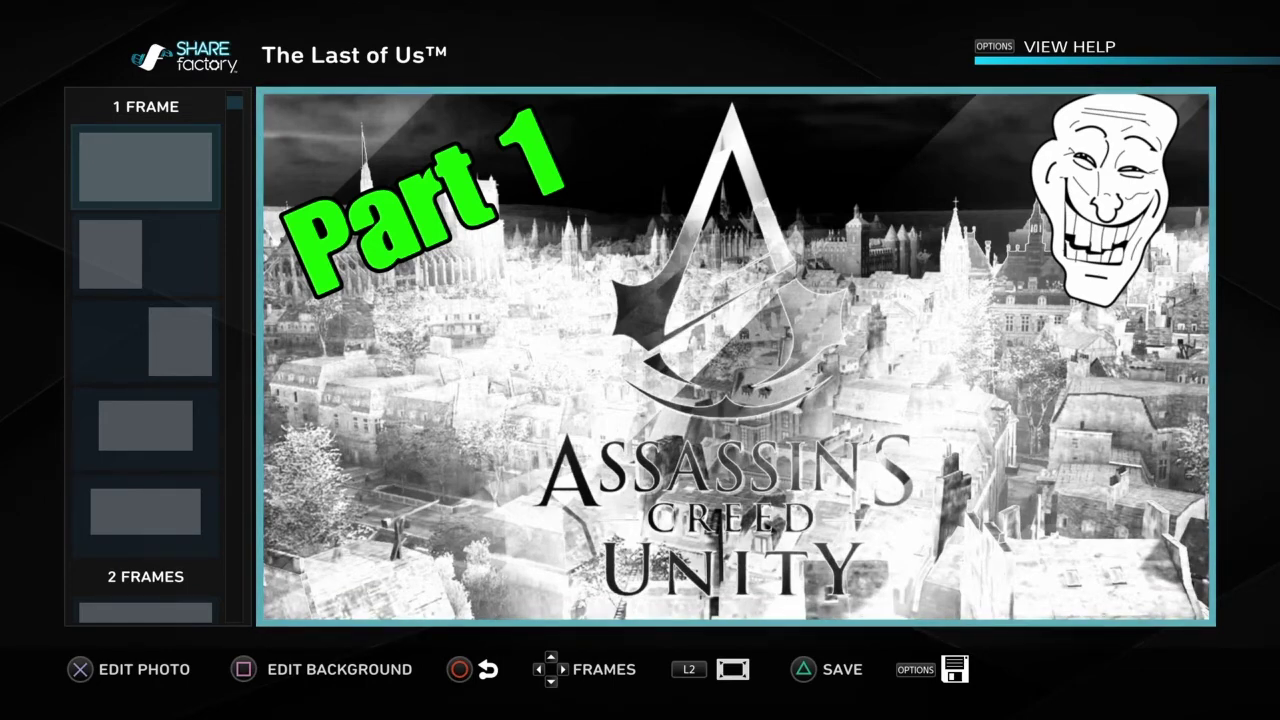
- Exit the photo project using the option that saves the finished photo
{"action": "key", "text": "Escape"}
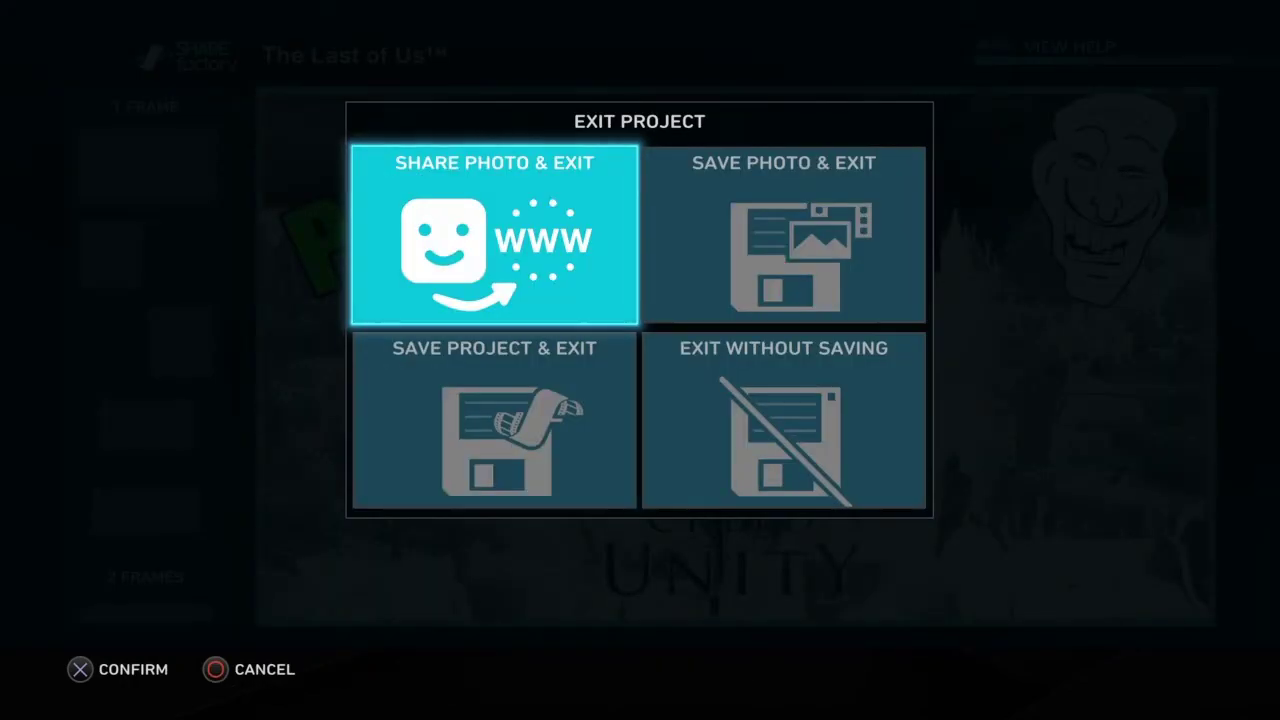
{"action": "key", "text": "Escape"}
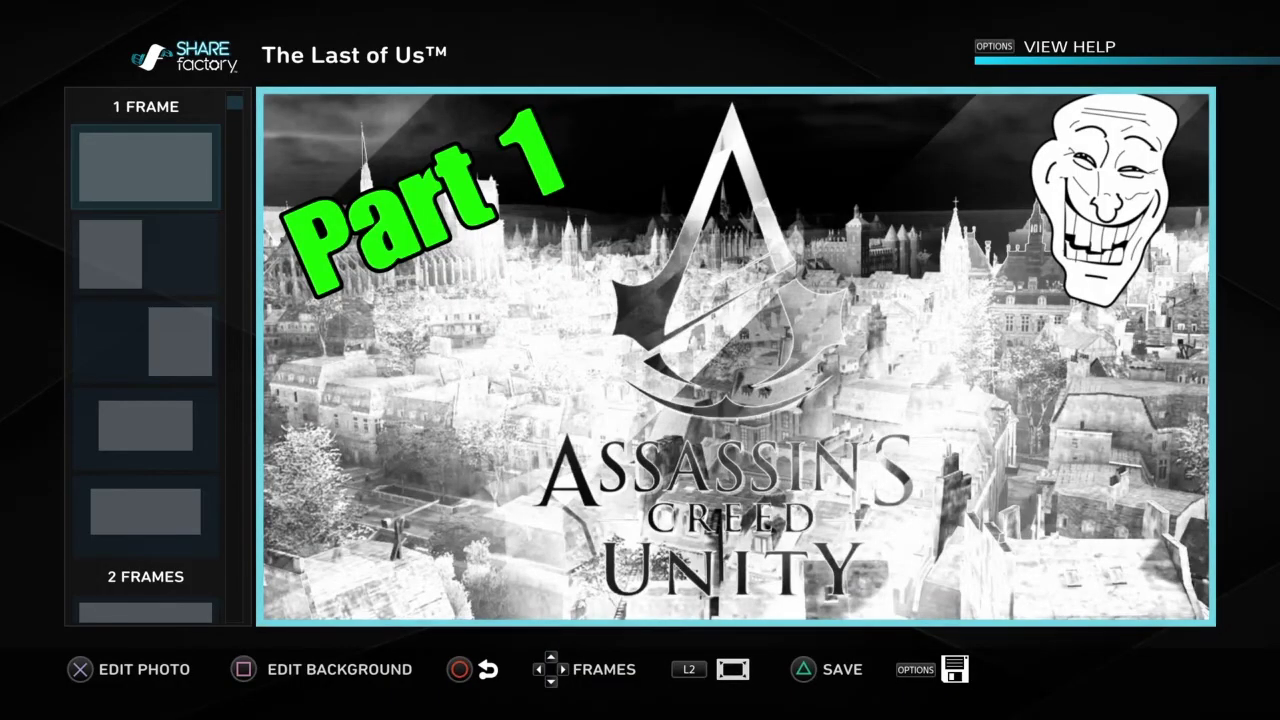
{"action": "key", "text": "Escape"}
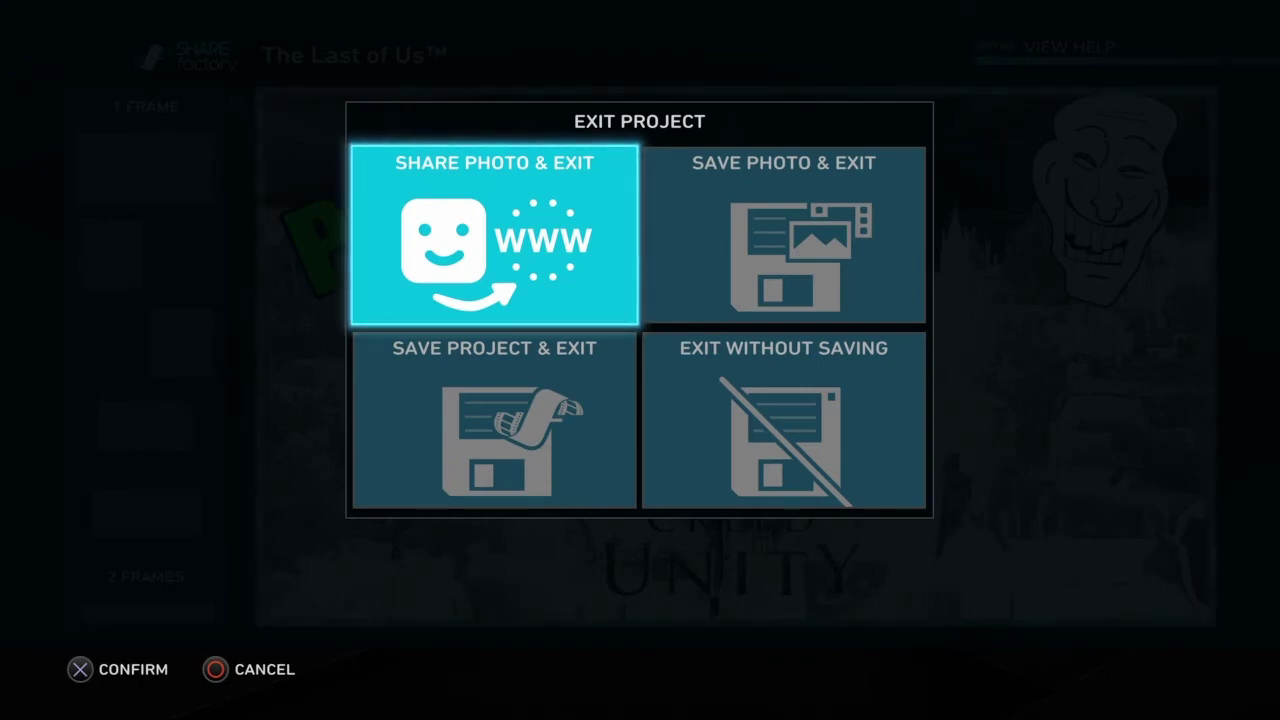
{"action": "key", "text": "Right"}
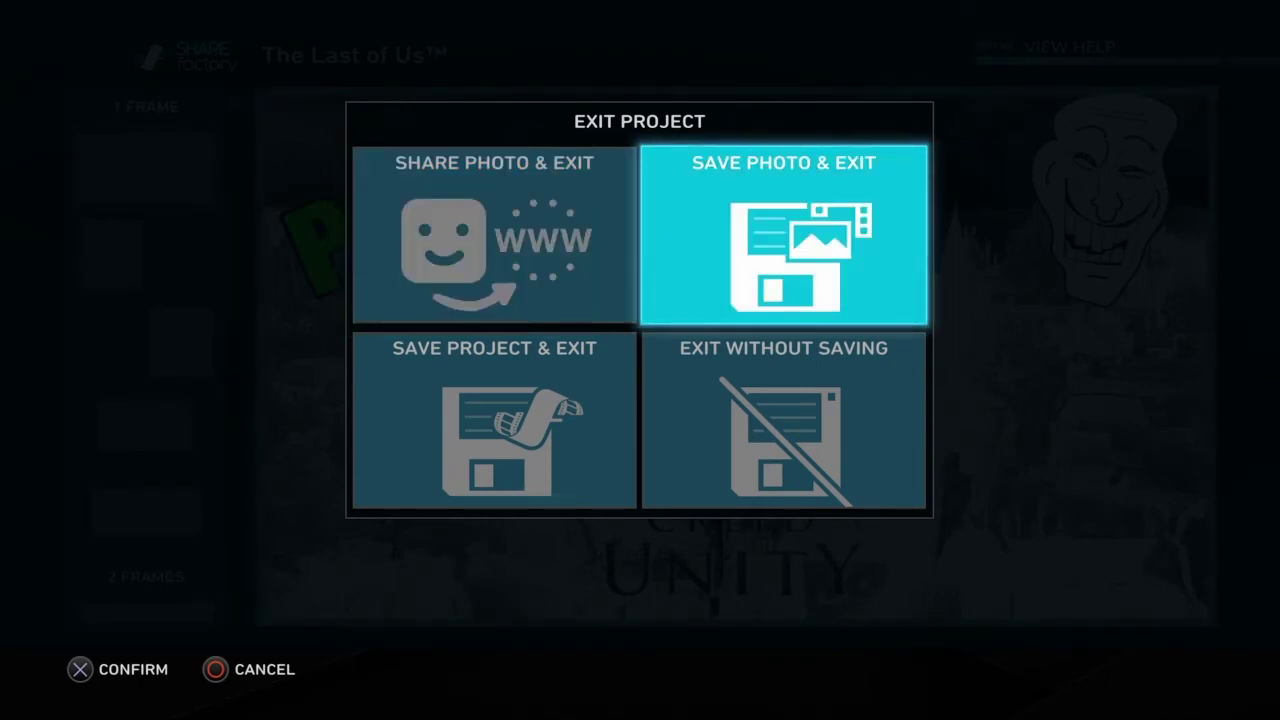
{"action": "key", "text": "Return"}
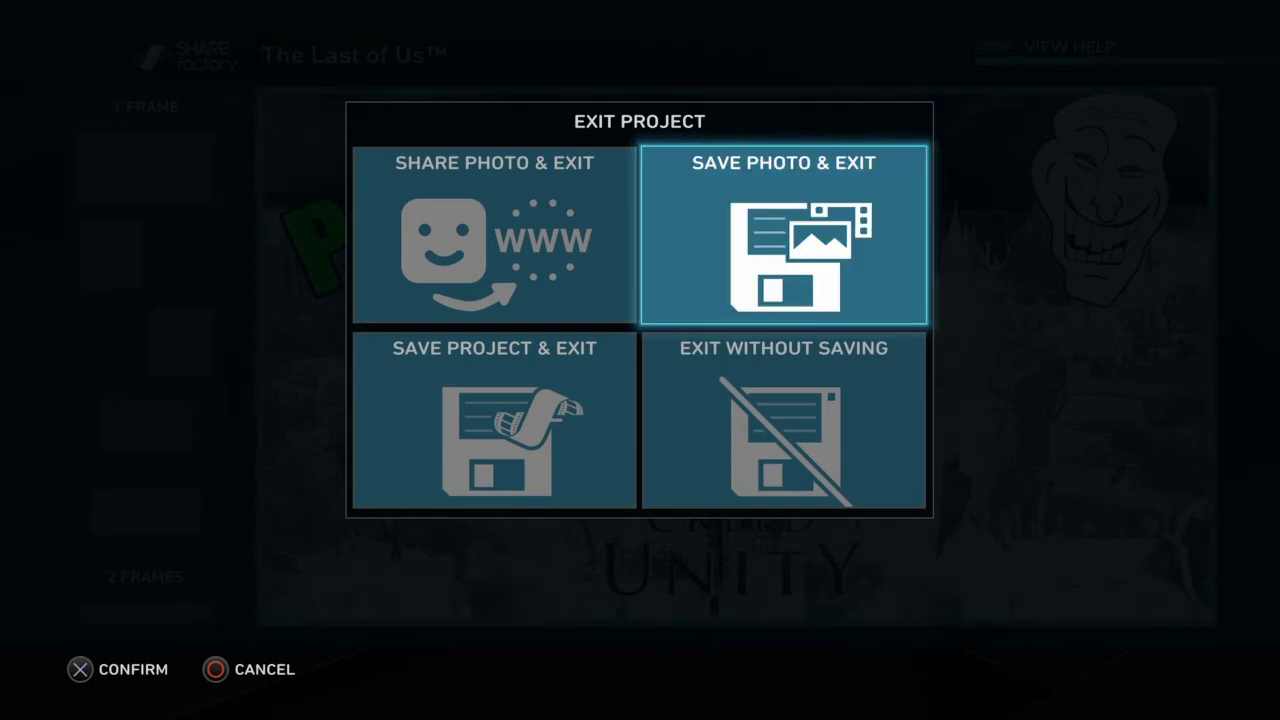